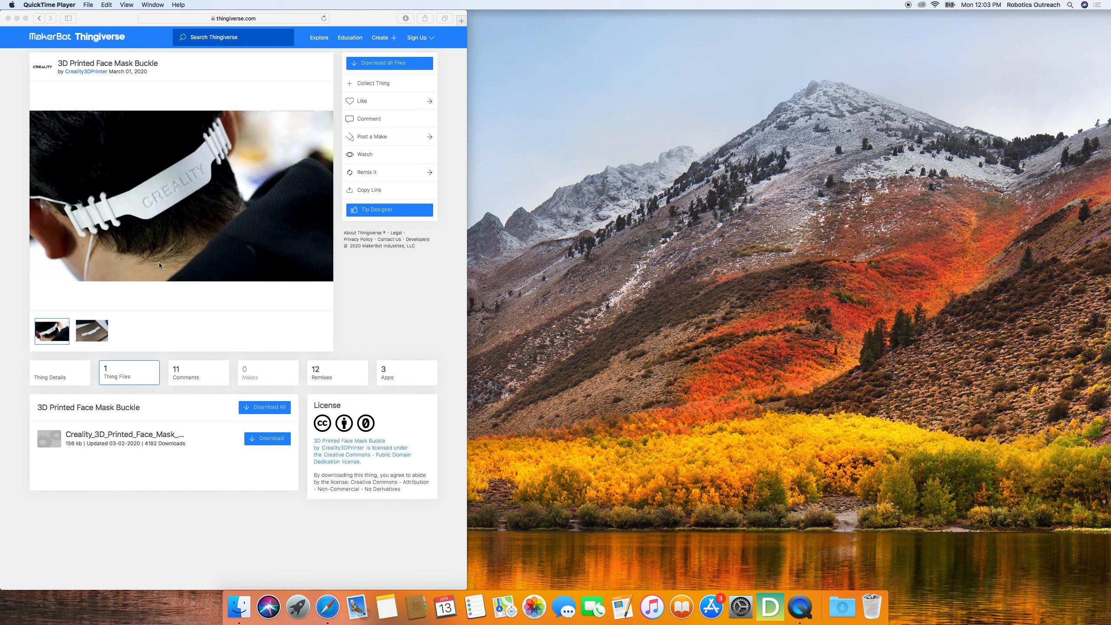
pyautogui.click(196, 138)
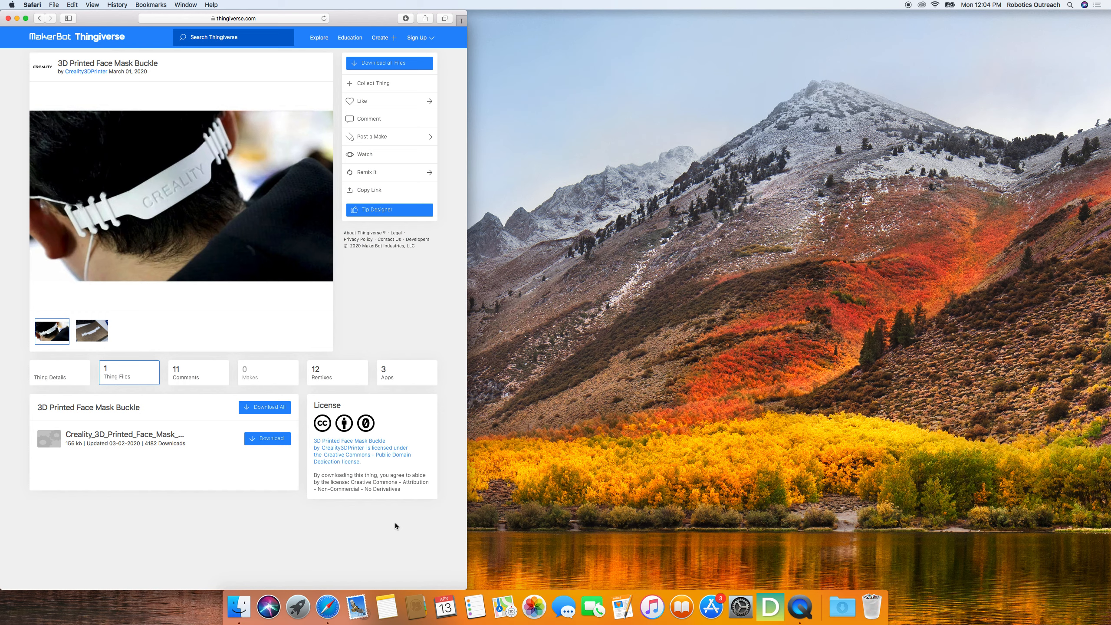
pyautogui.moveTo(127, 177); pyautogui.dragTo(386, 297)
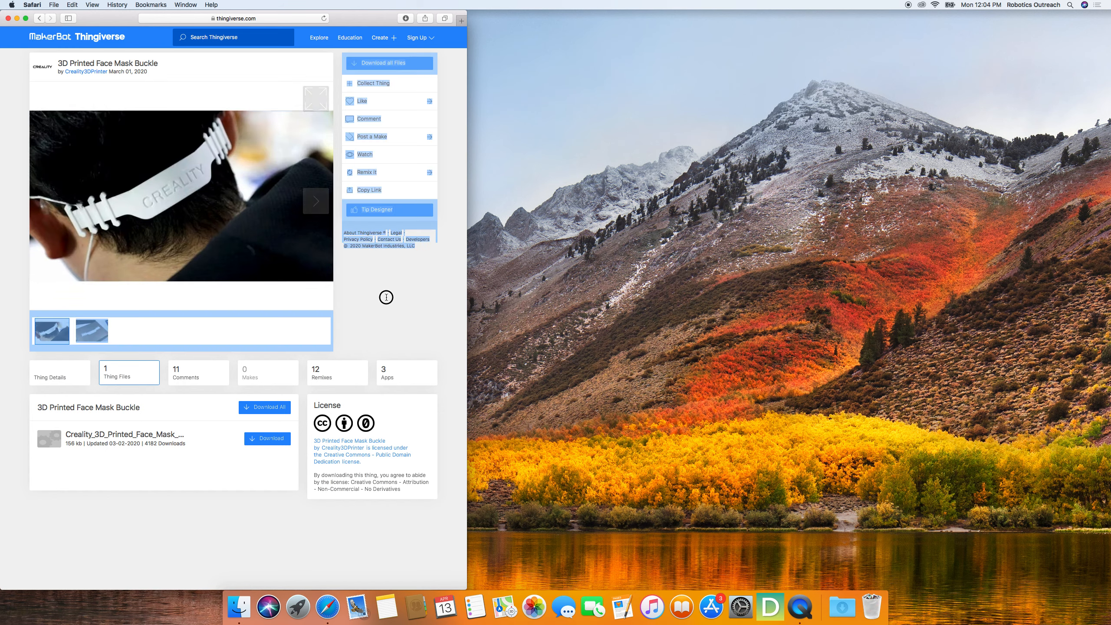
pyautogui.click(380, 316)
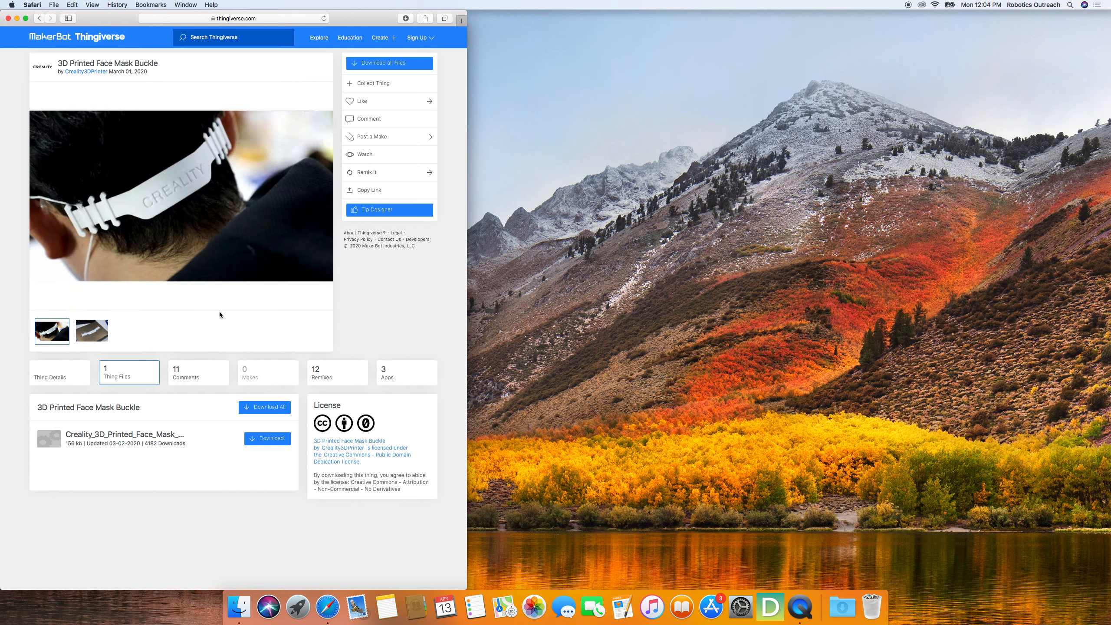
# - Download the face mask buckle's STL file from its Thingiverse page and show it in the Downloads folder
pyautogui.click(266, 441)
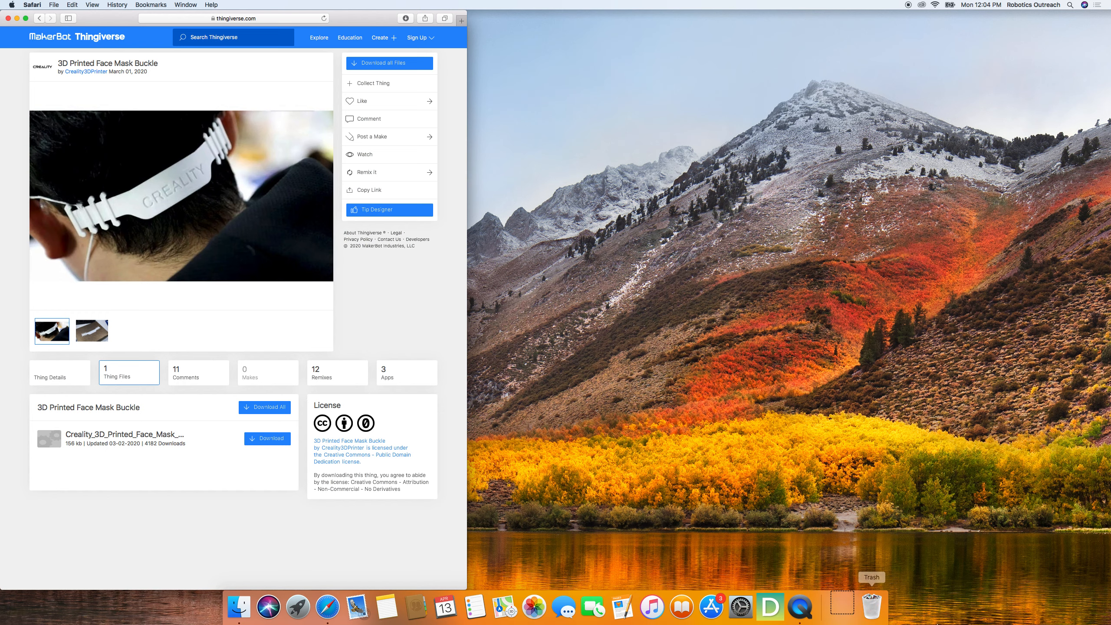
pyautogui.click(851, 612)
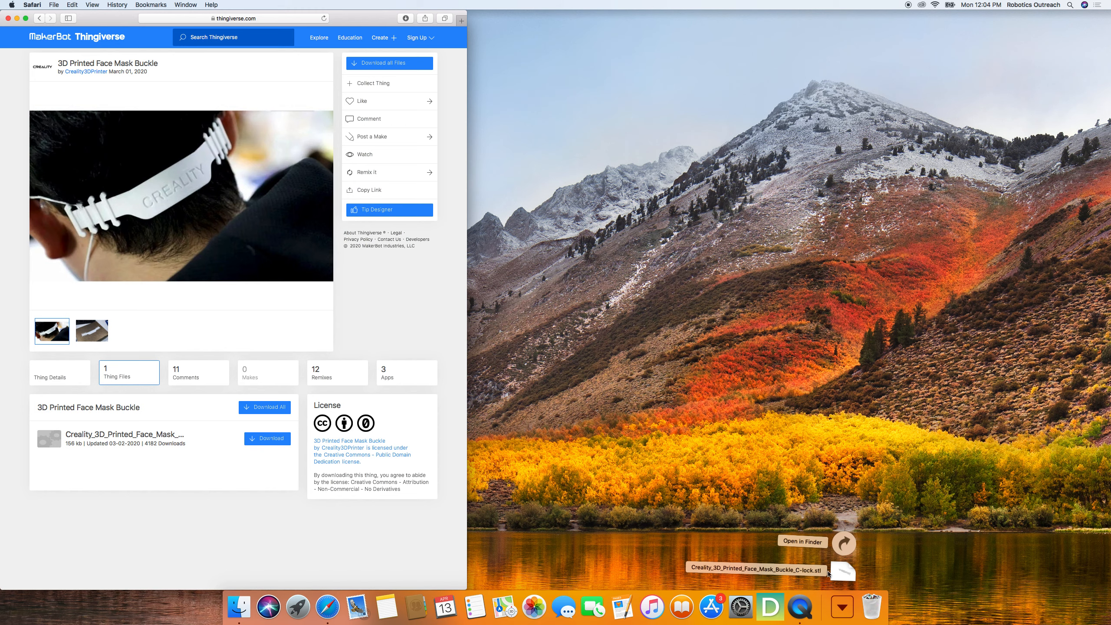
pyautogui.moveTo(820, 555)
pyautogui.mouseDown()
pyautogui.moveTo(801, 564)
pyautogui.moveTo(824, 573)
pyautogui.mouseUp()
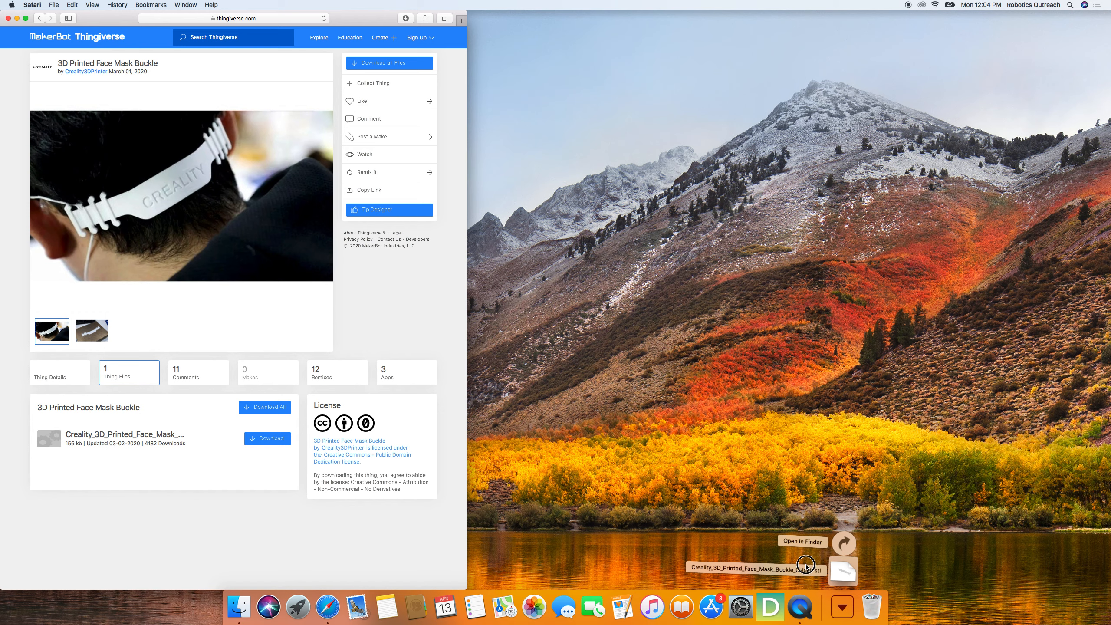
pyautogui.moveTo(830, 583); pyautogui.dragTo(839, 391)
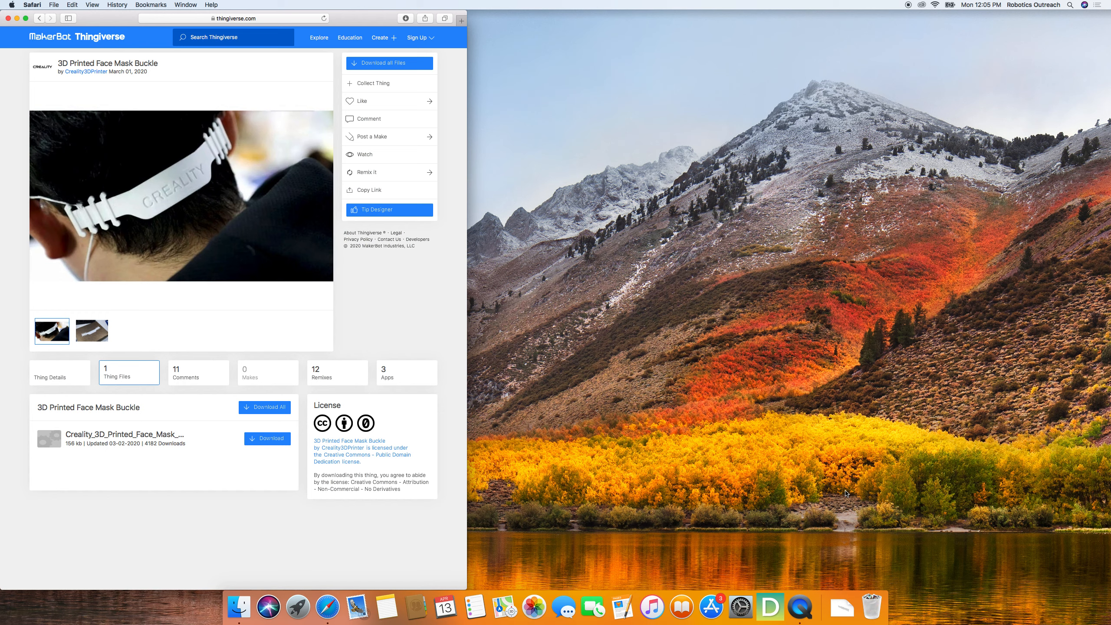
# - Check the Downloads folder for the Creality_3D_Printed_Face_Mask_Buckle_C-lock.stl file
pyautogui.click(842, 607)
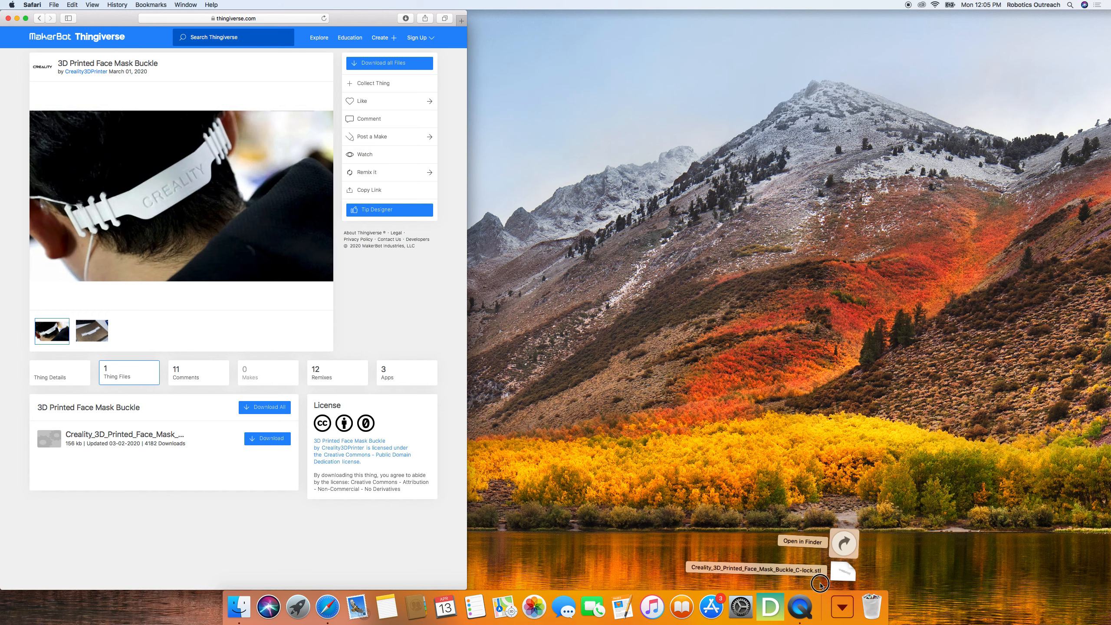
pyautogui.click(687, 522)
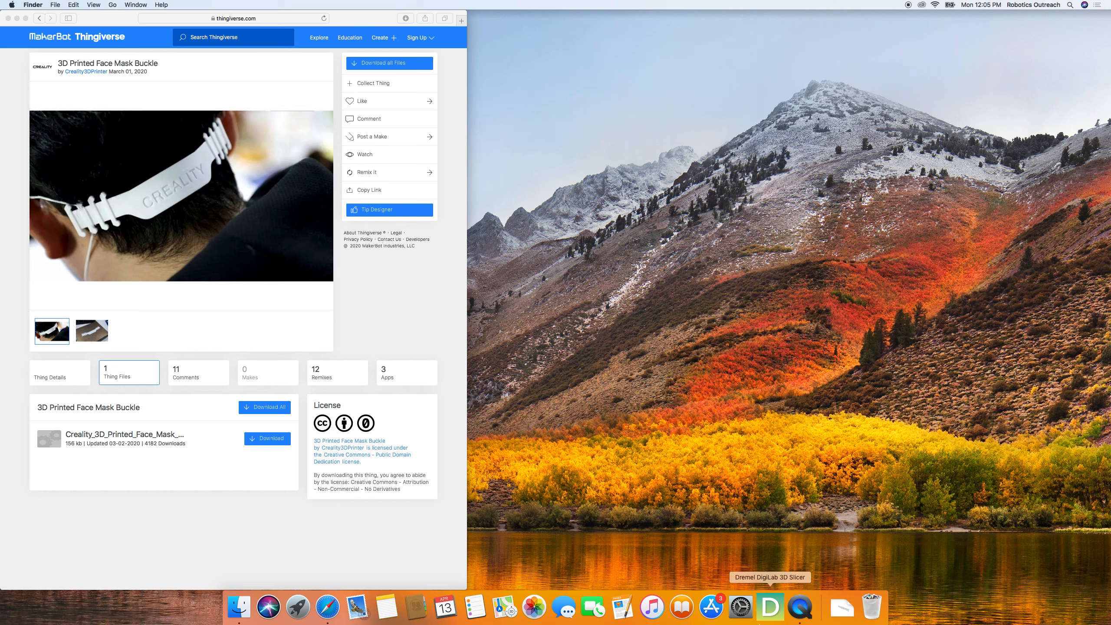
pyautogui.click(842, 609)
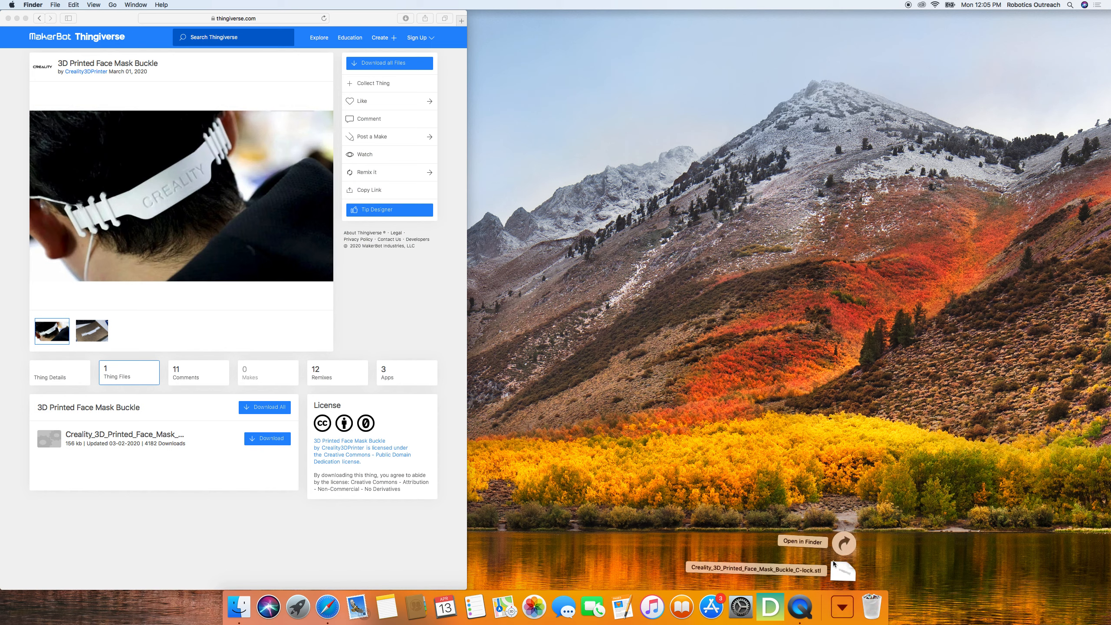
pyautogui.click(813, 587)
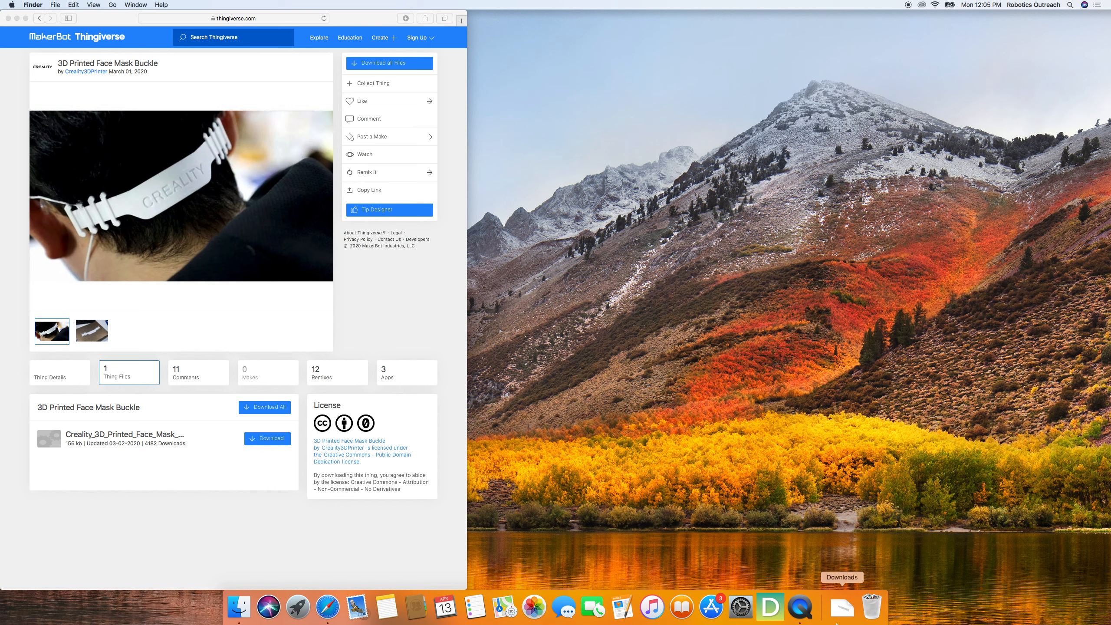
pyautogui.click(847, 621)
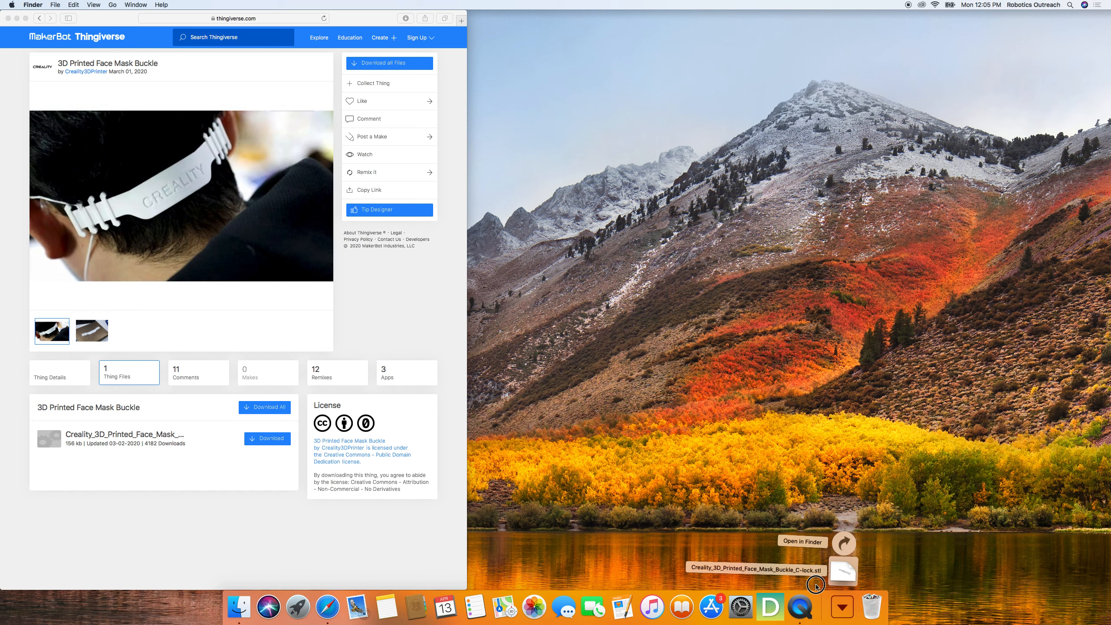
pyautogui.click(748, 571)
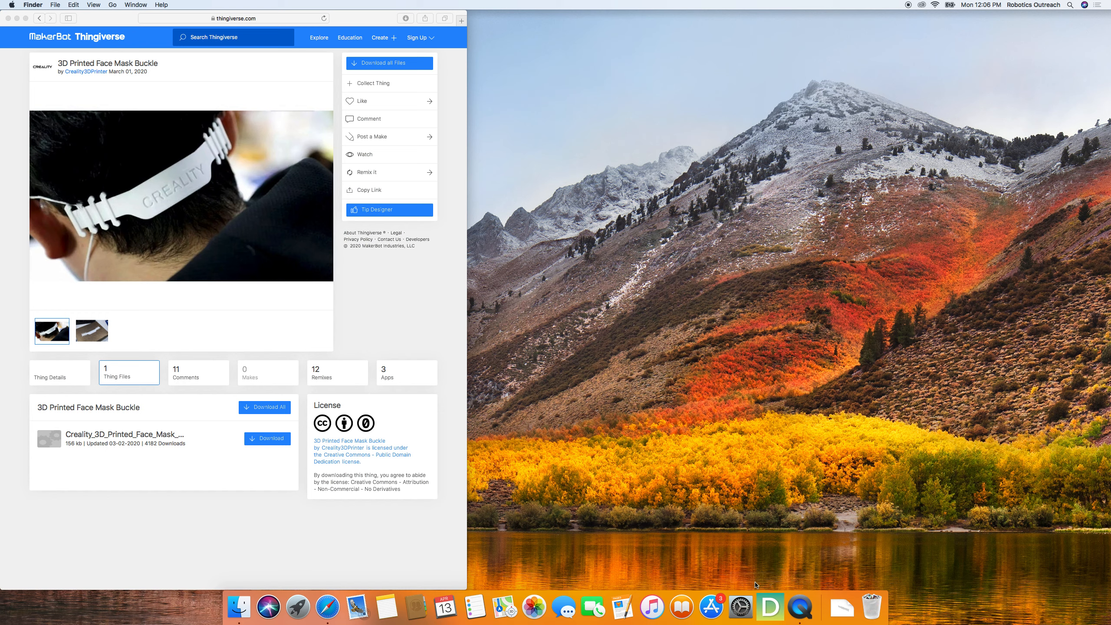
# - Launch Dremel DigiLab 3D Slicer and look at its entry among the installed applications
pyautogui.click(770, 612)
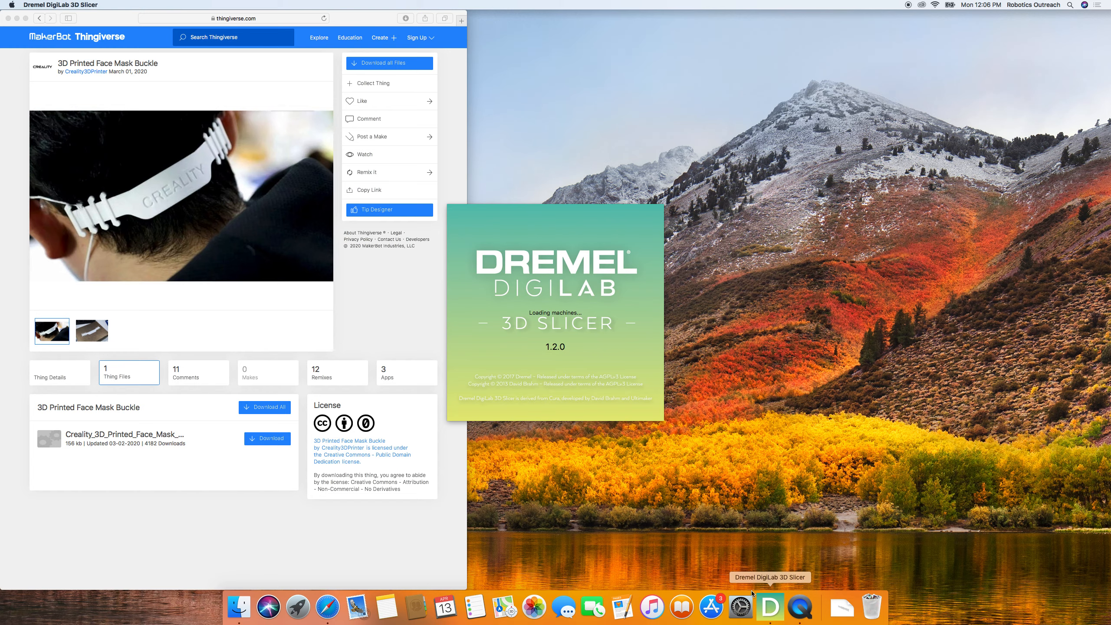
pyautogui.click(298, 607)
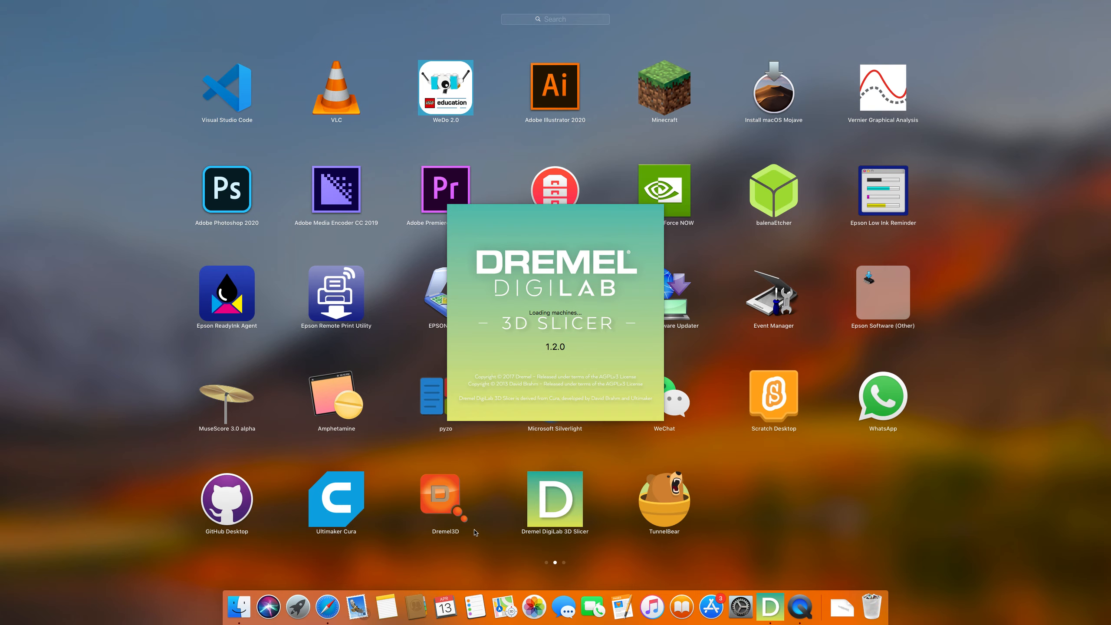
pyautogui.click(673, 548)
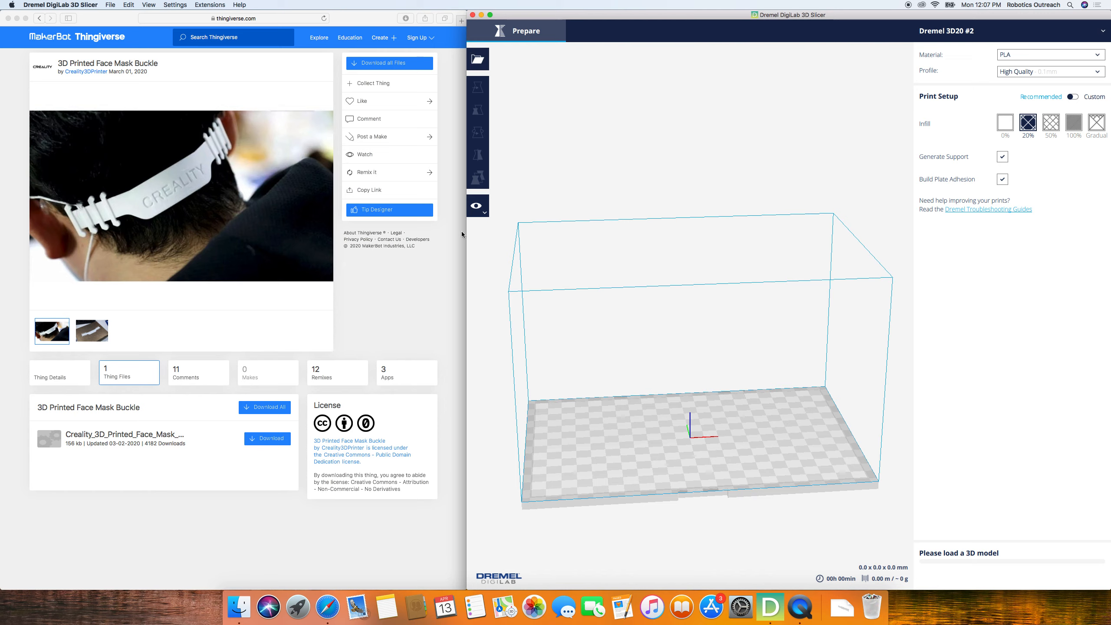
# - Add a Dremel 3D20 printer named "Dremel 3D20 - Video Tutorial" and close the preferences
pyautogui.click(175, 4)
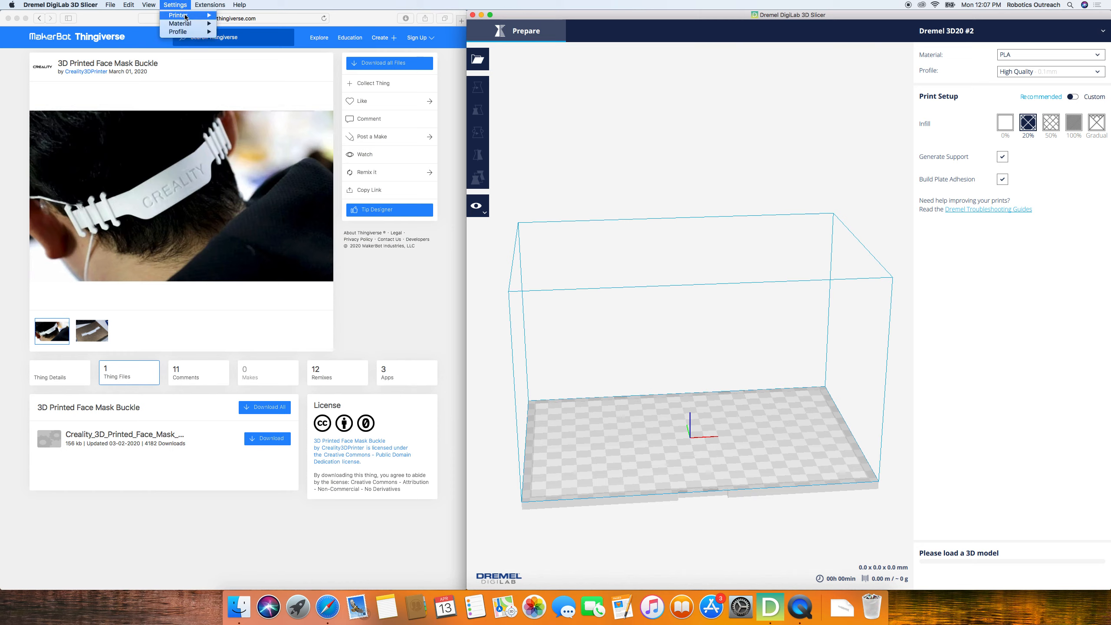
pyautogui.moveTo(197, 15)
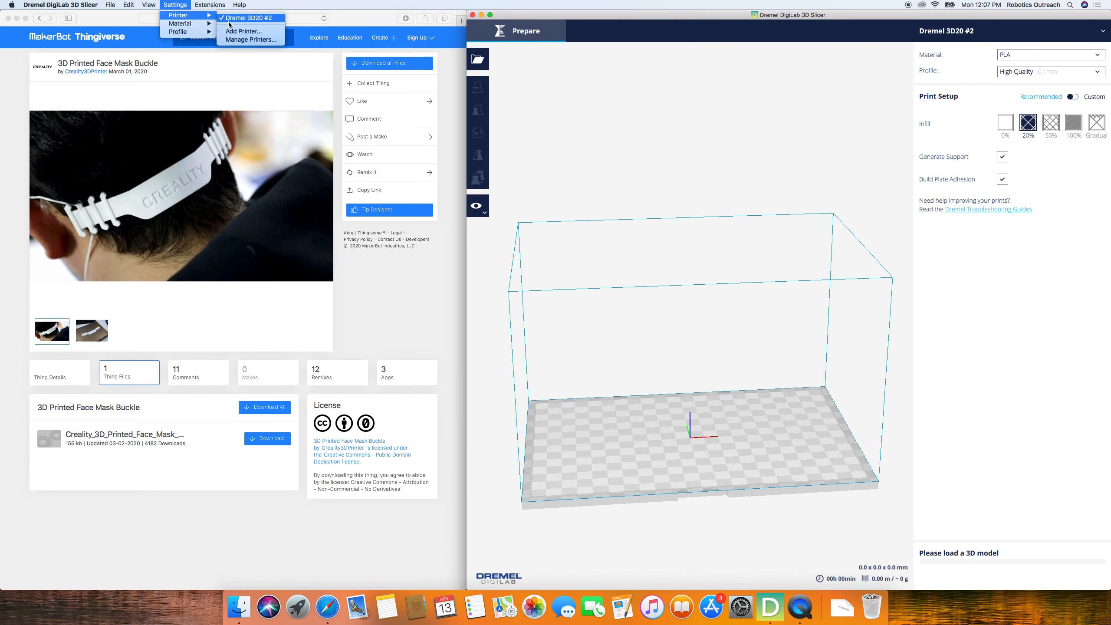
pyautogui.click(249, 41)
pyautogui.moveTo(697, 167); pyautogui.dragTo(628, 88)
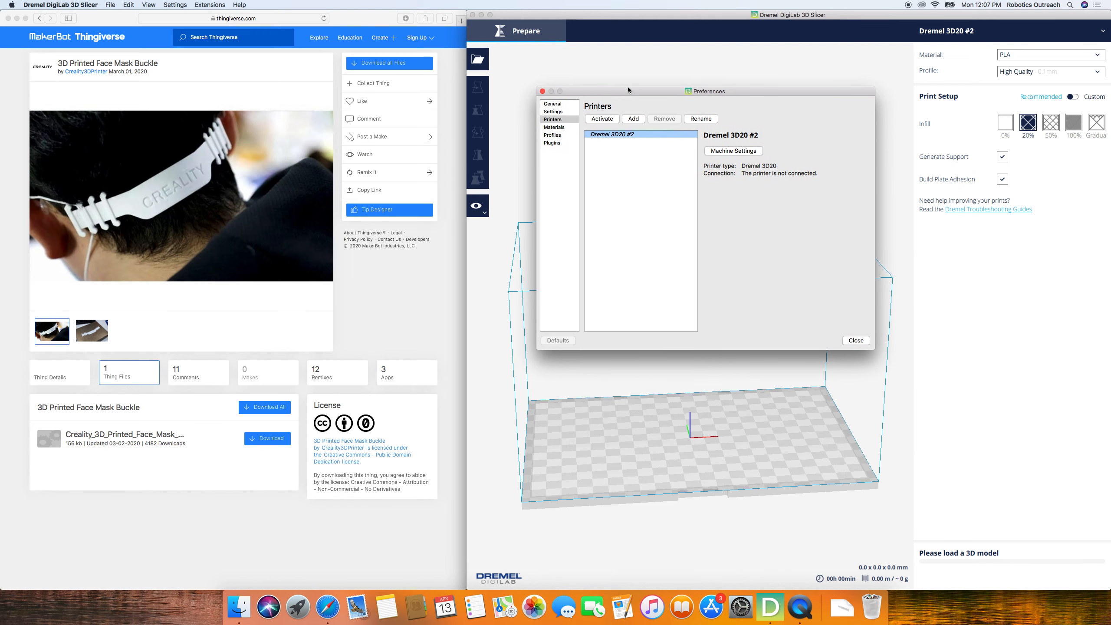
pyautogui.click(633, 119)
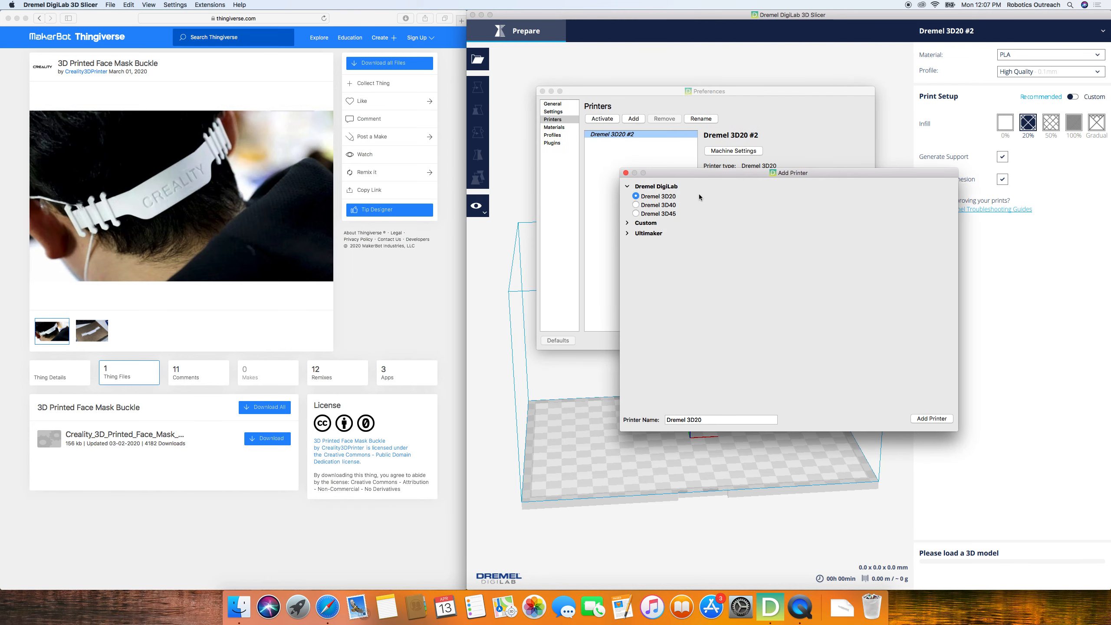
pyautogui.moveTo(688, 176); pyautogui.dragTo(603, 93)
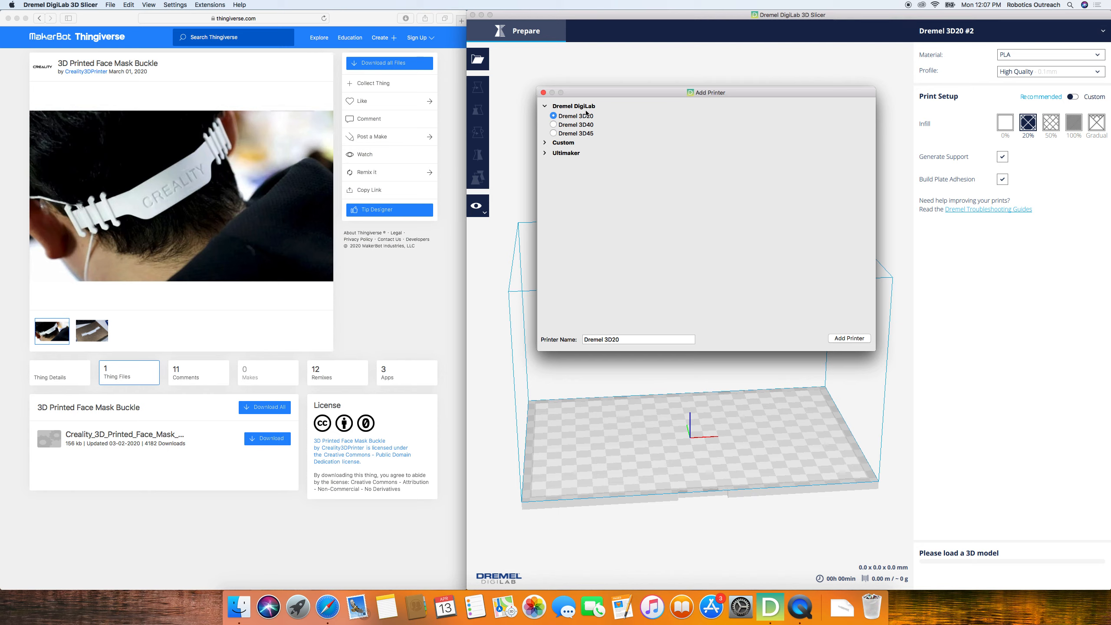
pyautogui.click(622, 340)
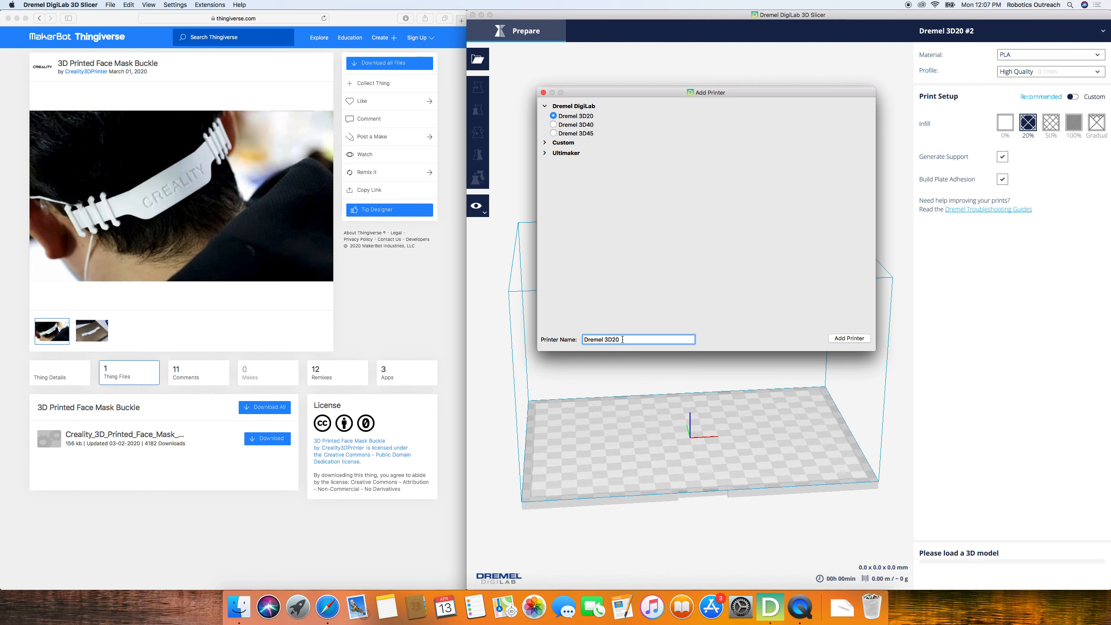
pyautogui.write('Video Tutorial')
pyautogui.click(852, 339)
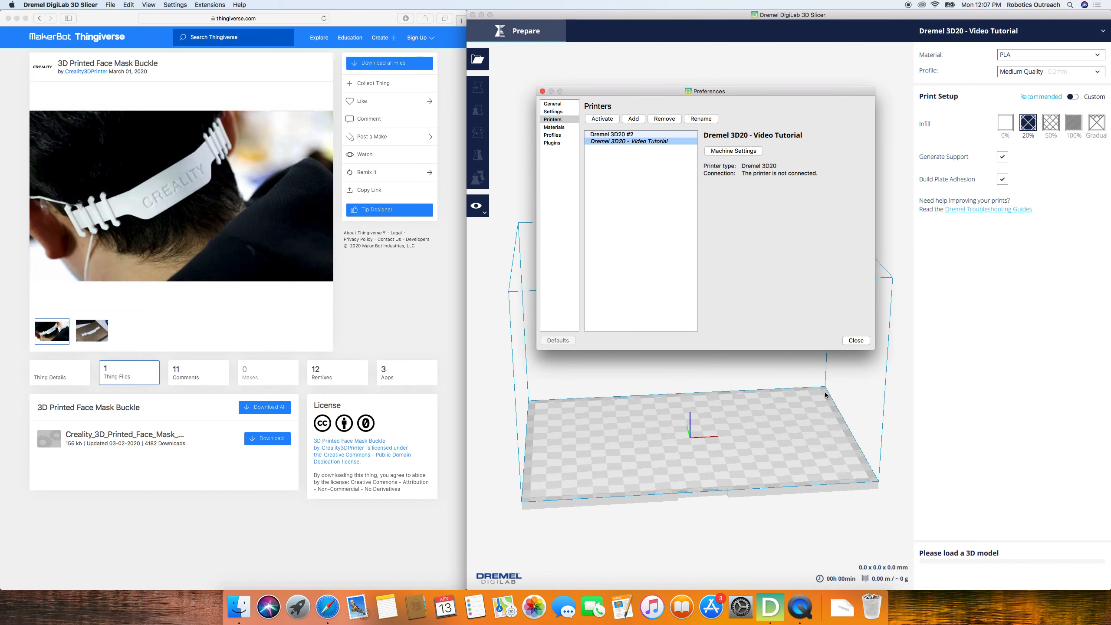
pyautogui.click(857, 341)
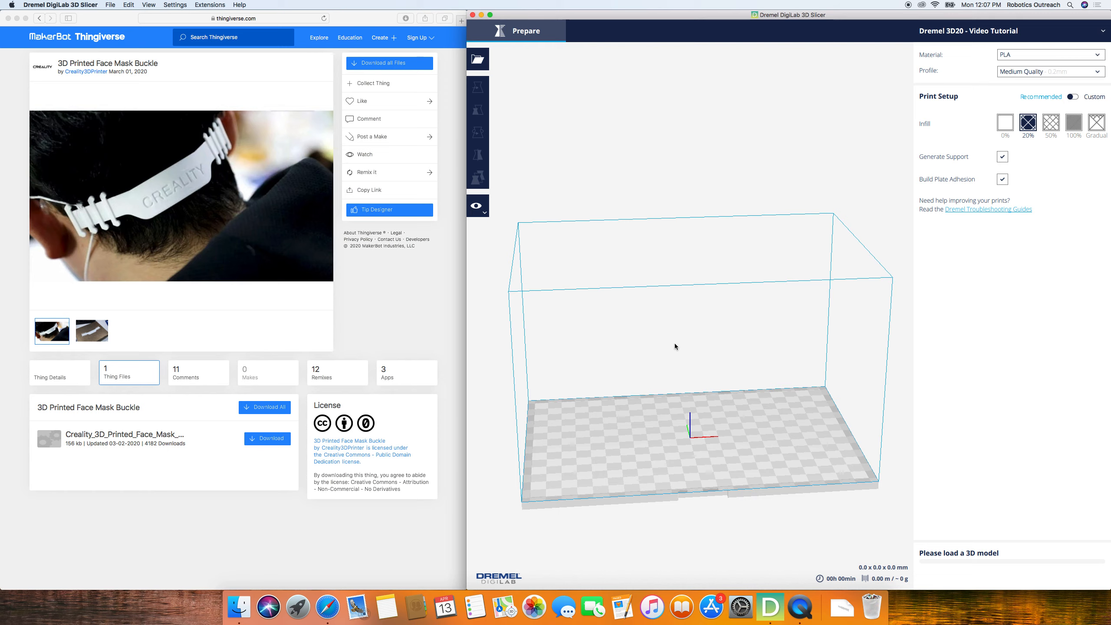
# - Examine the printer's empty build volume from different distances, angles and positions
pyautogui.scroll(-5, 693, 383)
pyautogui.scroll(5, 687, 382)
pyautogui.scroll(-5, 733, 367)
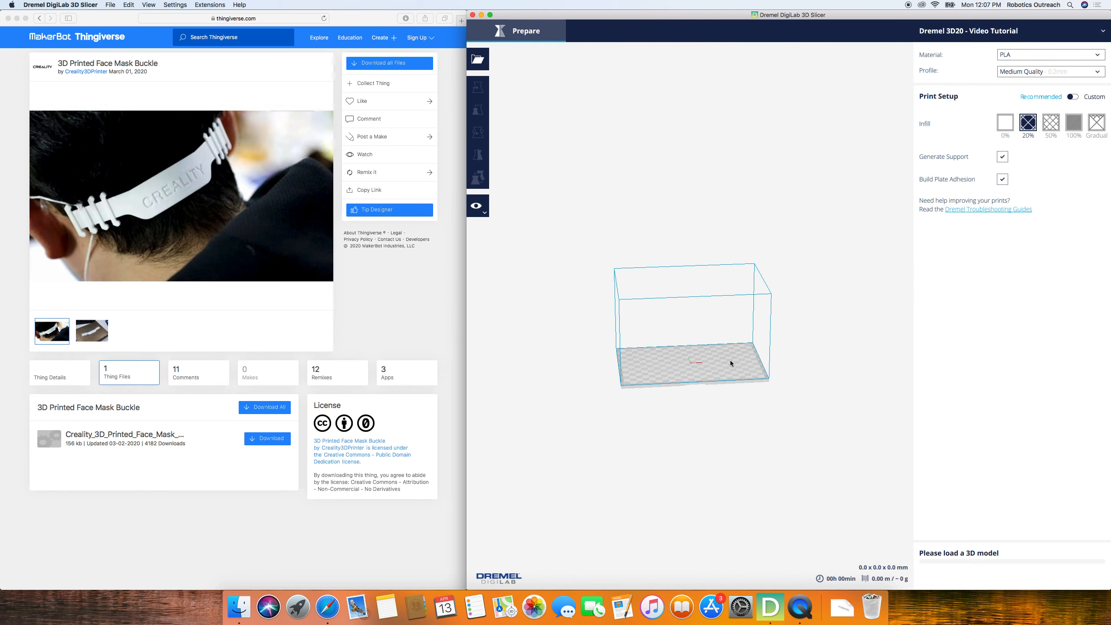
pyautogui.scroll(8, 588, 394)
pyautogui.scroll(-1, 570, 348)
pyautogui.scroll(-5, 724, 375)
pyautogui.scroll(5, 647, 361)
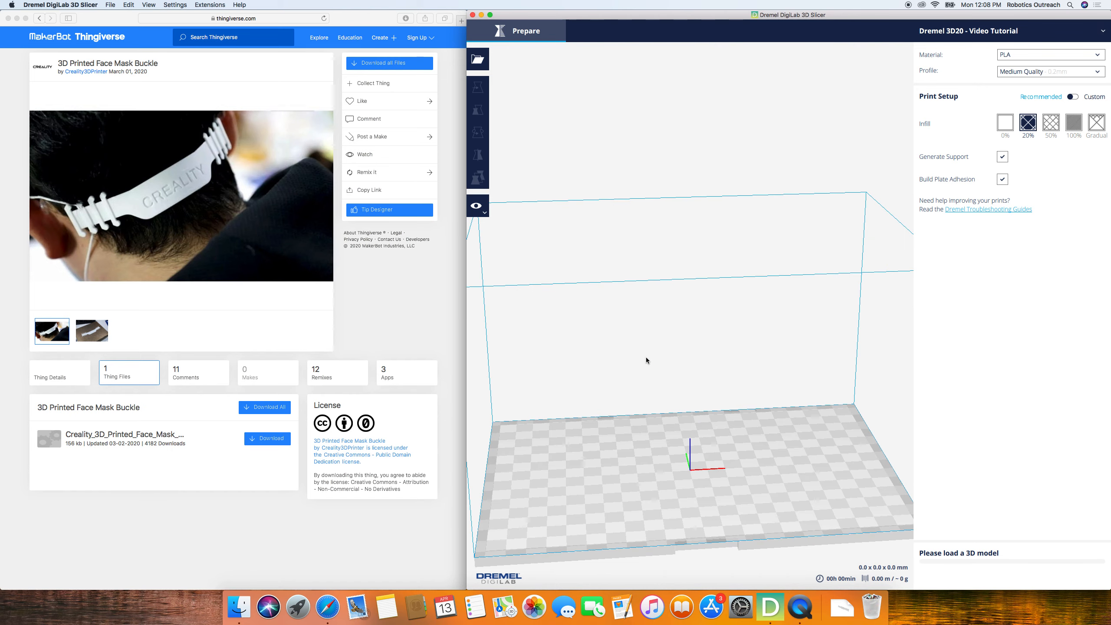
pyautogui.scroll(-5, 711, 357)
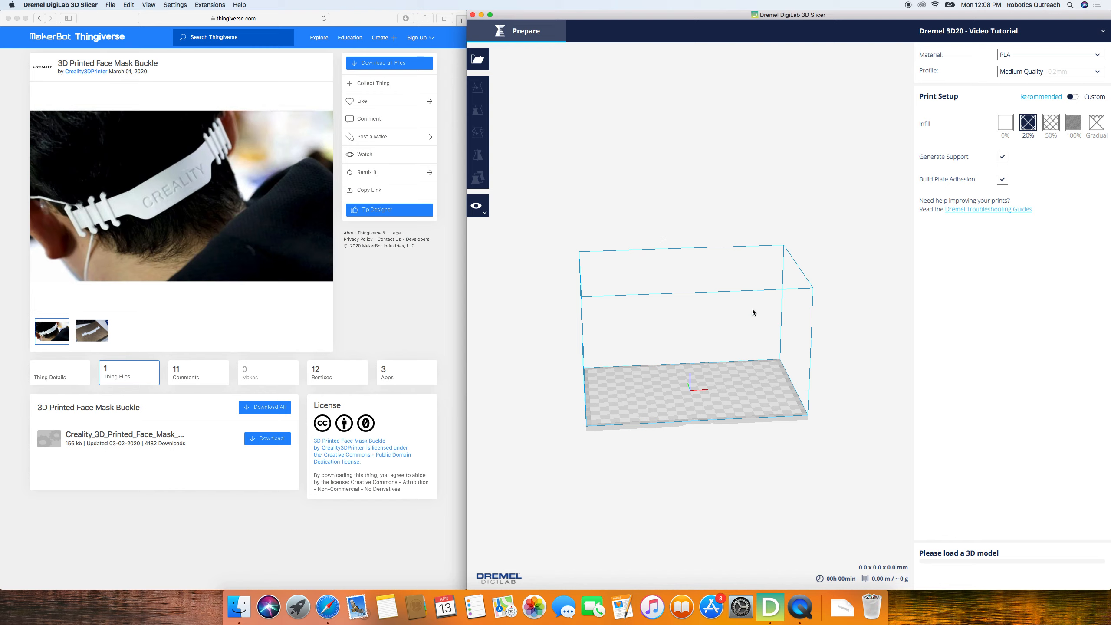
pyautogui.click(776, 287)
pyautogui.moveTo(776, 287); pyautogui.dragTo(719, 357, button='right')
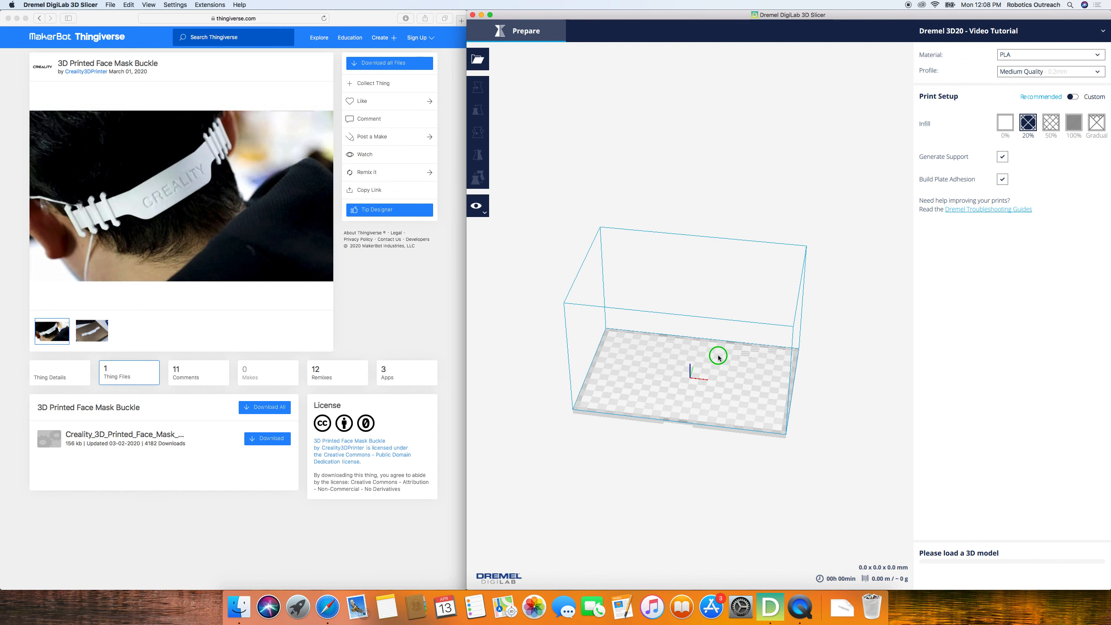
pyautogui.scroll(-6, 697, 399)
pyautogui.scroll(10, 697, 399)
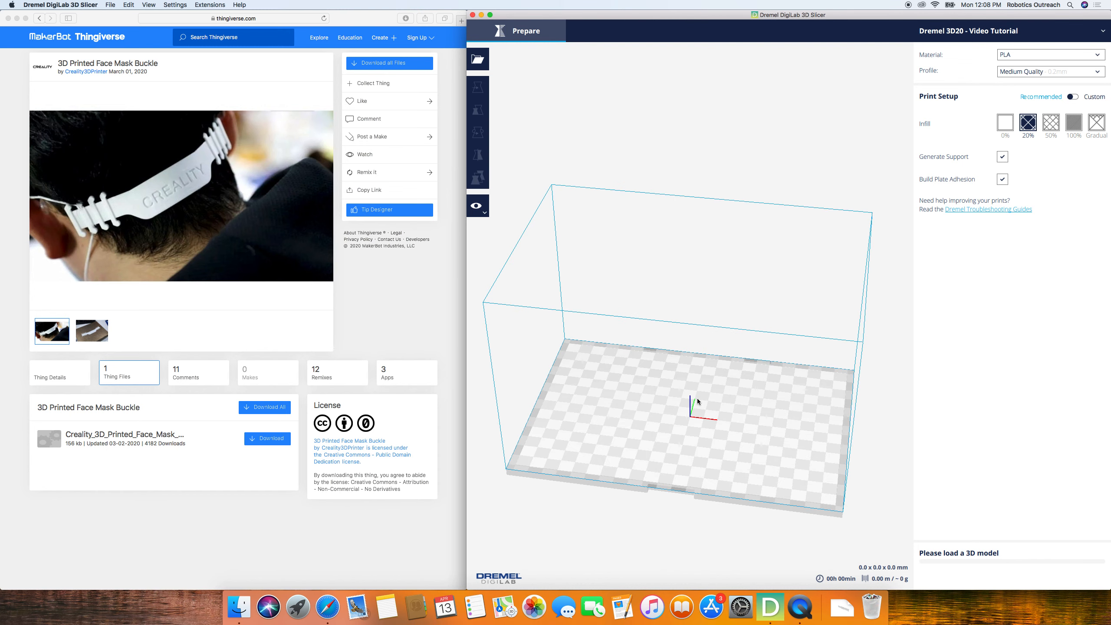
pyautogui.scroll(5, 697, 399)
pyautogui.scroll(-5, 697, 400)
pyautogui.scroll(5, 697, 399)
pyautogui.scroll(-3, 696, 399)
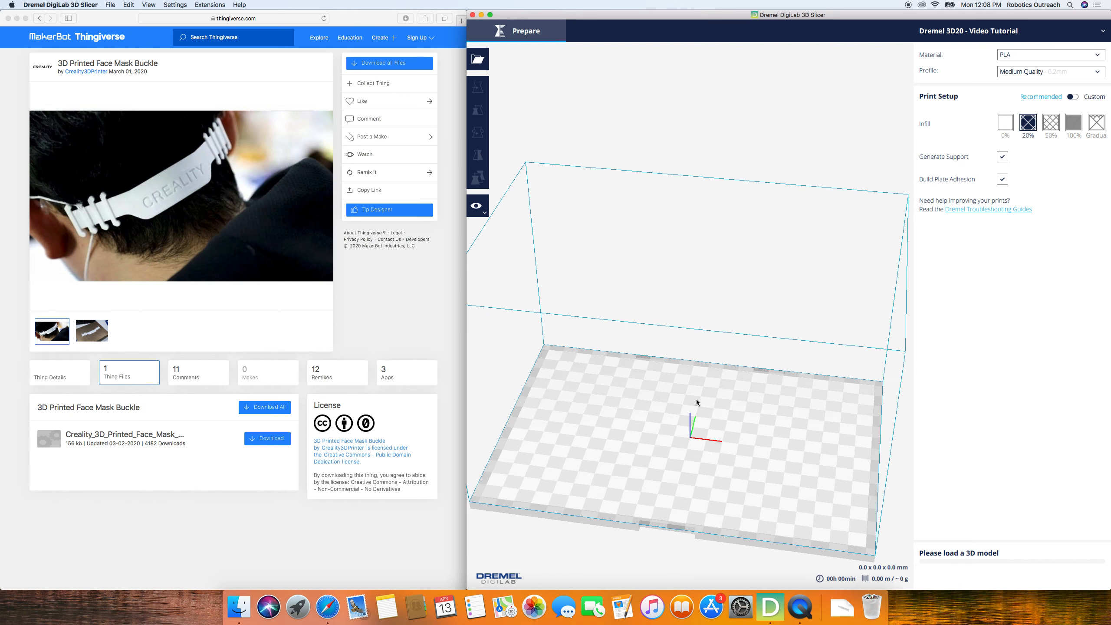
pyautogui.scroll(-6, 696, 399)
pyautogui.scroll(3, 697, 400)
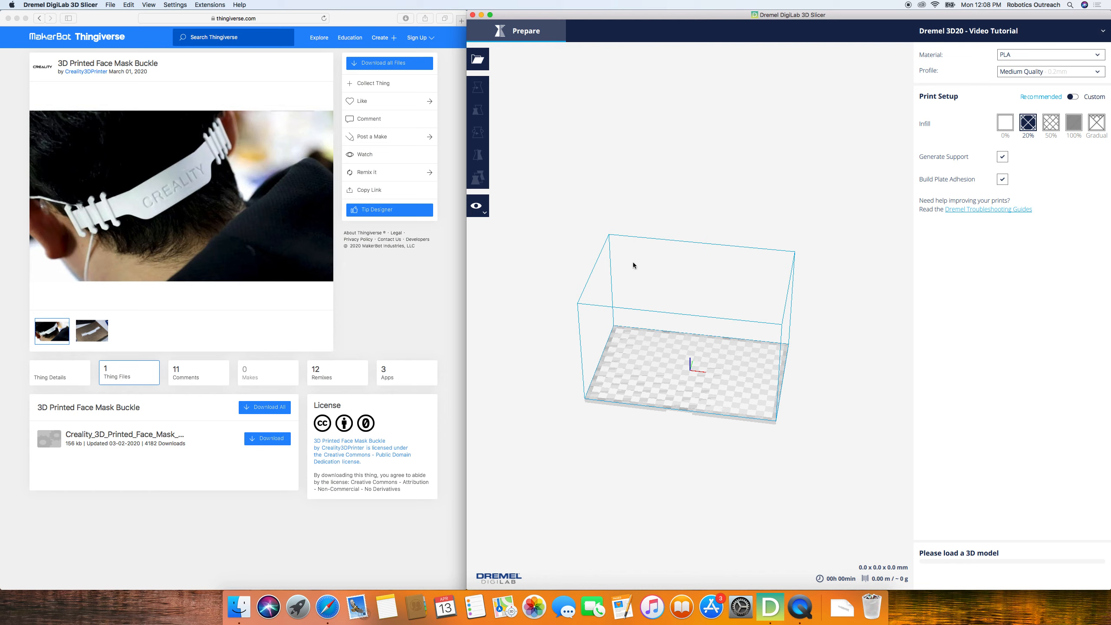
pyautogui.moveTo(633, 260); pyautogui.dragTo(653, 318, button='middle')
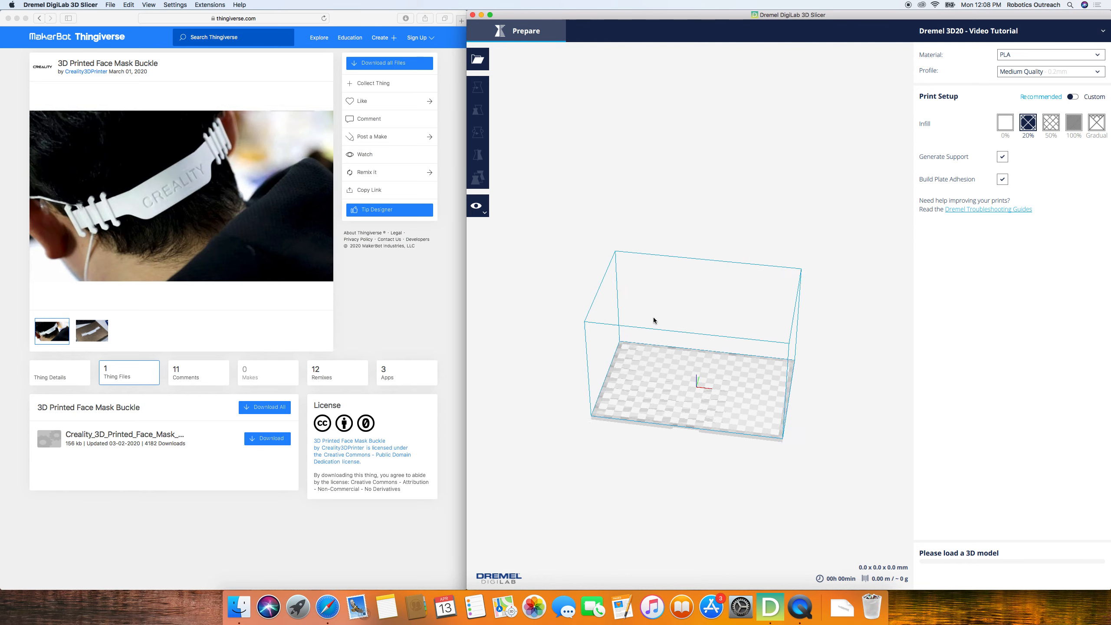
pyautogui.scroll(-3, 652, 422)
pyautogui.scroll(6, 723, 387)
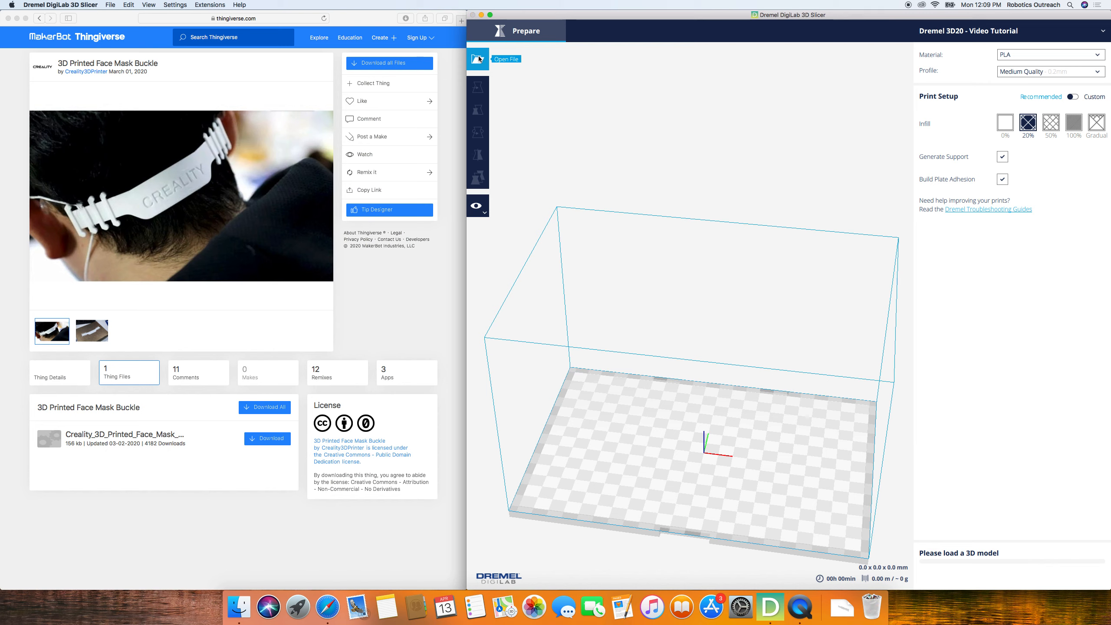
# - Load Creality_3D_Printed_Face_Mask_Buckle_C-lock.stl from the Downloads folder onto the build plate
pyautogui.click(479, 59)
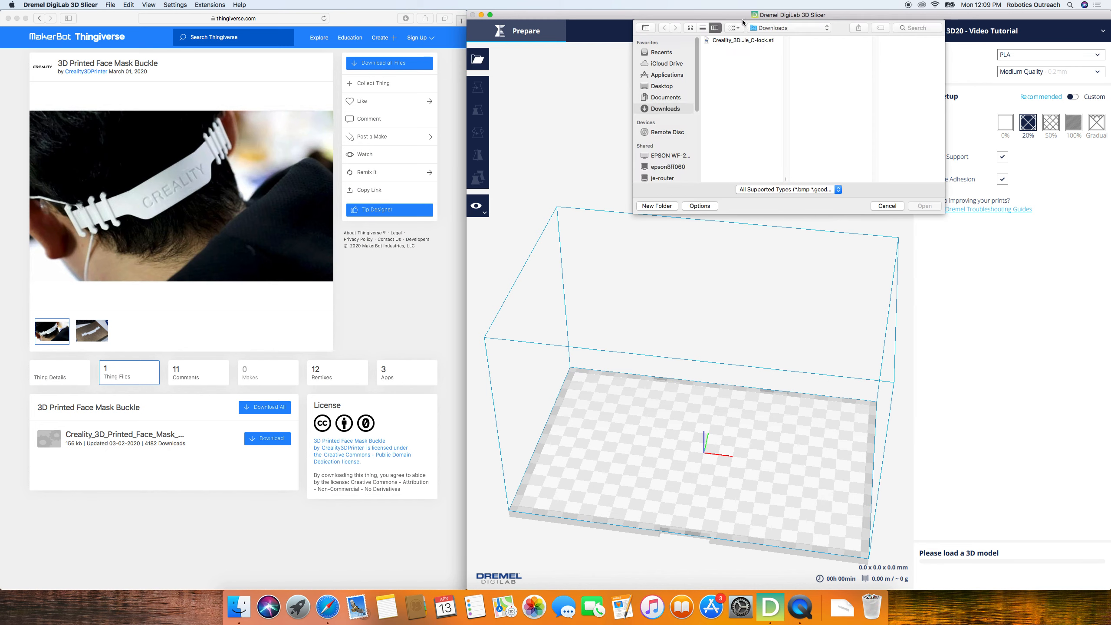
pyautogui.click(842, 608)
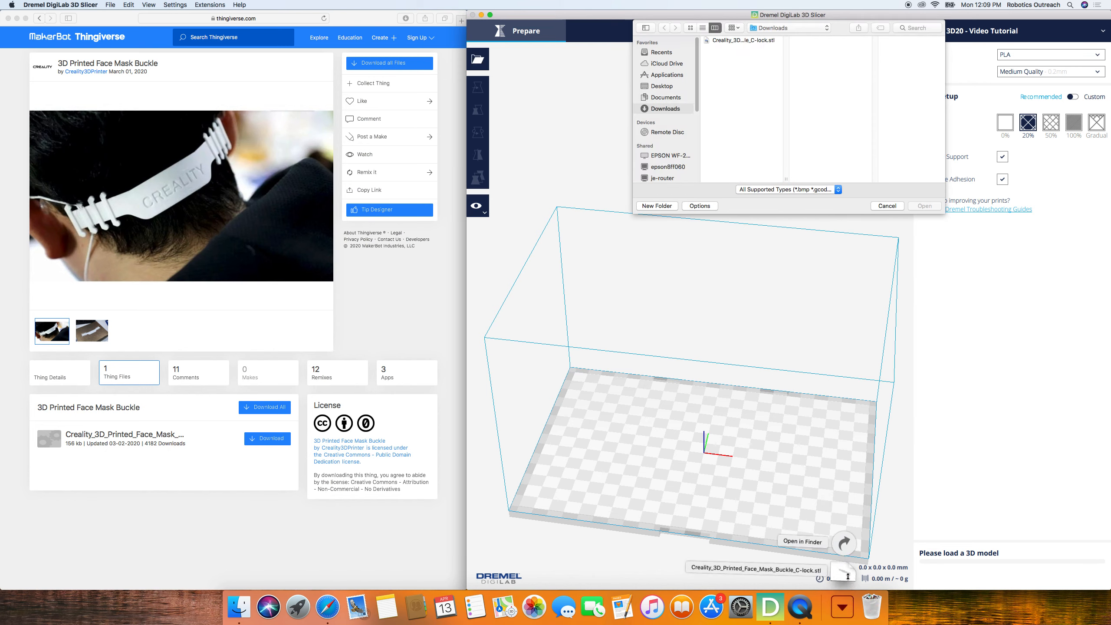
pyautogui.moveTo(843, 527); pyautogui.dragTo(755, 54)
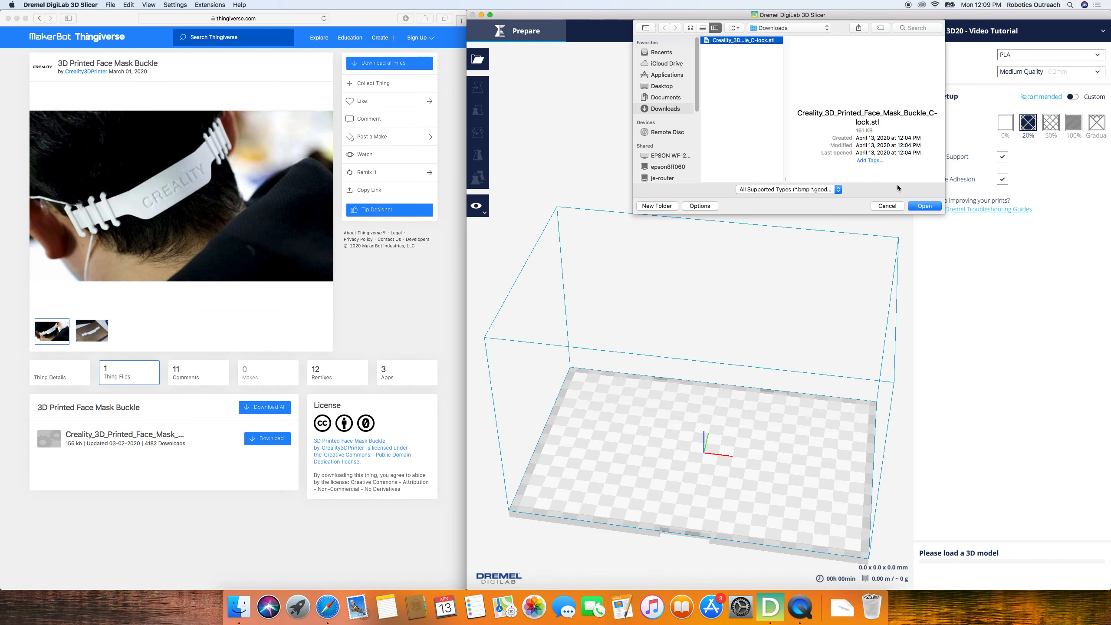
pyautogui.click(924, 206)
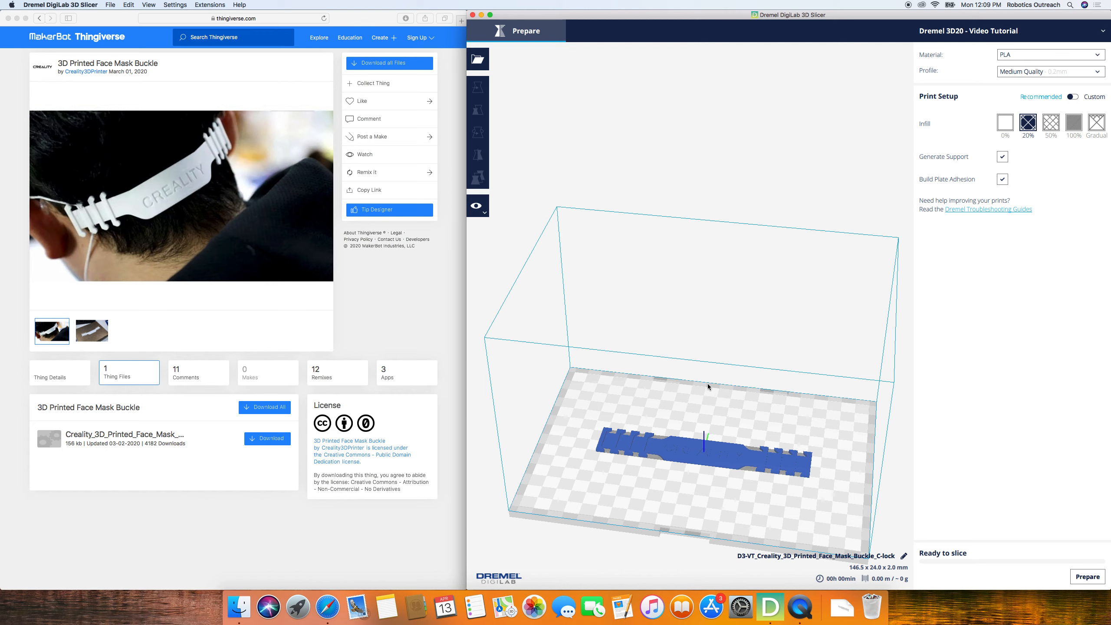
# - Examine the loaded buckle on the build plate from different angles and distances, including its raised lettering and end hooks
pyautogui.moveTo(751, 412)
pyautogui.mouseDown()
pyautogui.moveTo(665, 553)
pyautogui.moveTo(672, 420)
pyautogui.moveTo(684, 460)
pyautogui.mouseUp()
pyautogui.moveTo(695, 410); pyautogui.dragTo(738, 465, button='right')
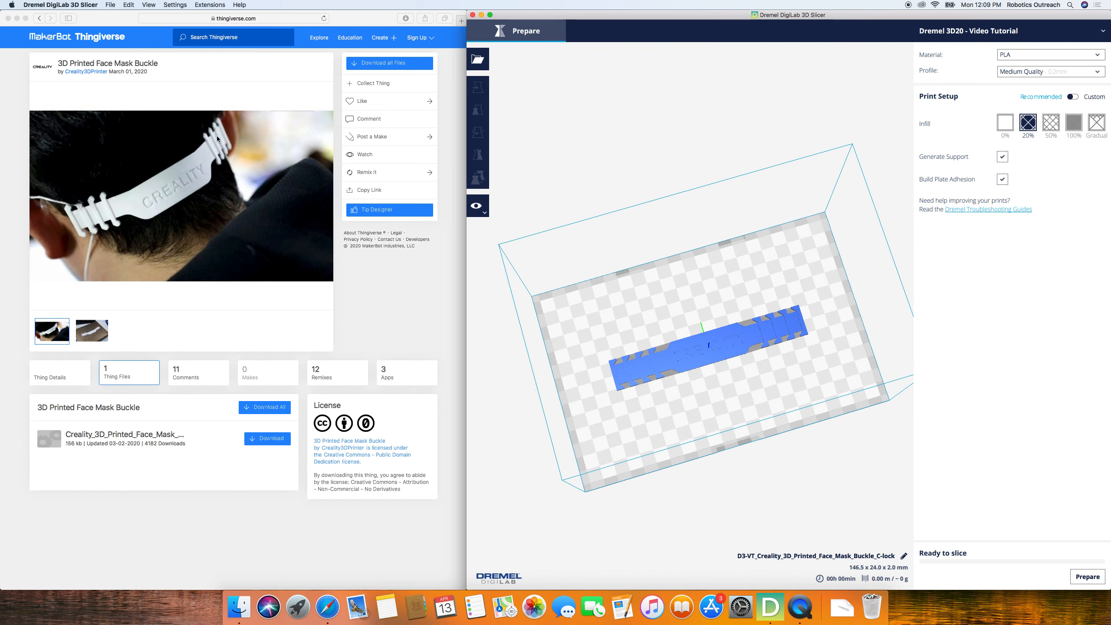
pyautogui.click(216, 189)
pyautogui.click(652, 384)
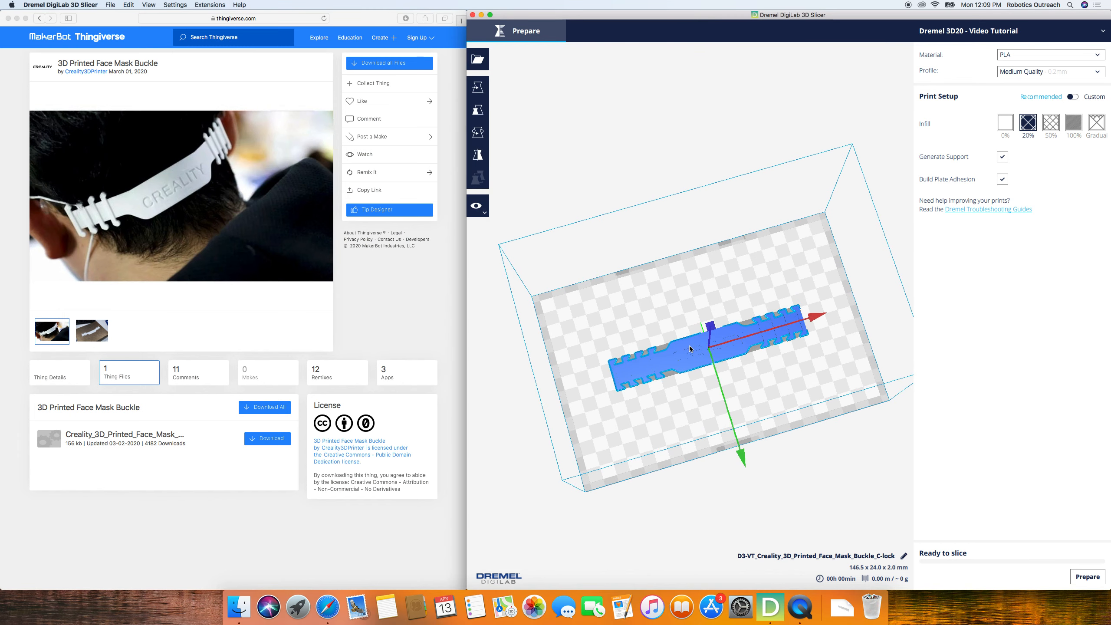
pyautogui.scroll(-5, 685, 345)
pyautogui.click(736, 328)
pyautogui.scroll(-3, 717, 322)
pyautogui.scroll(10, 695, 312)
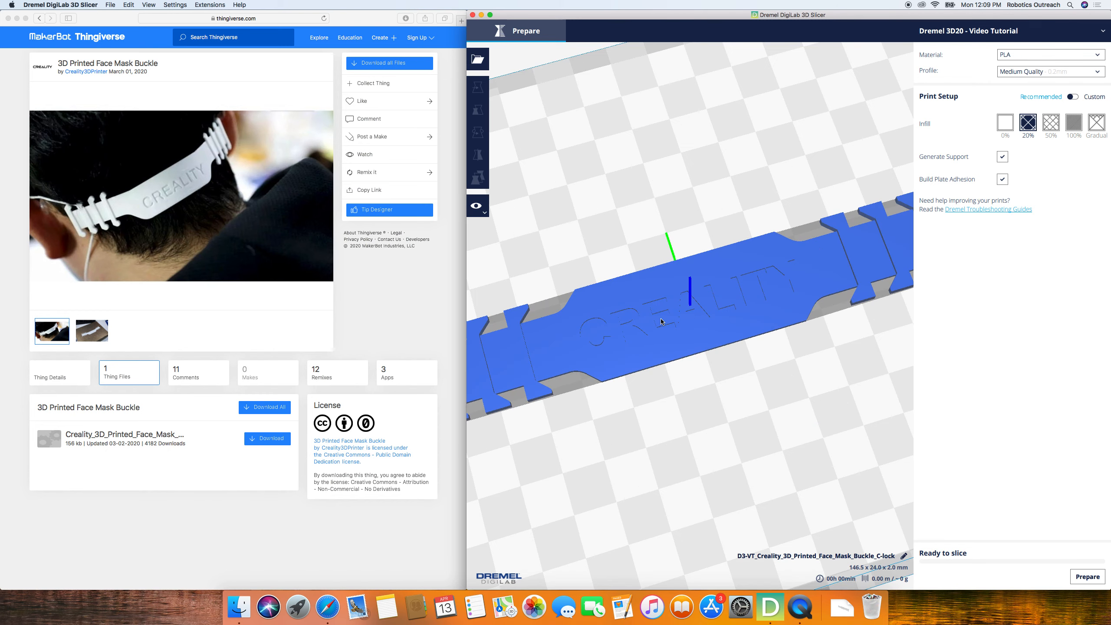
pyautogui.moveTo(835, 144); pyautogui.dragTo(610, 323, button='right')
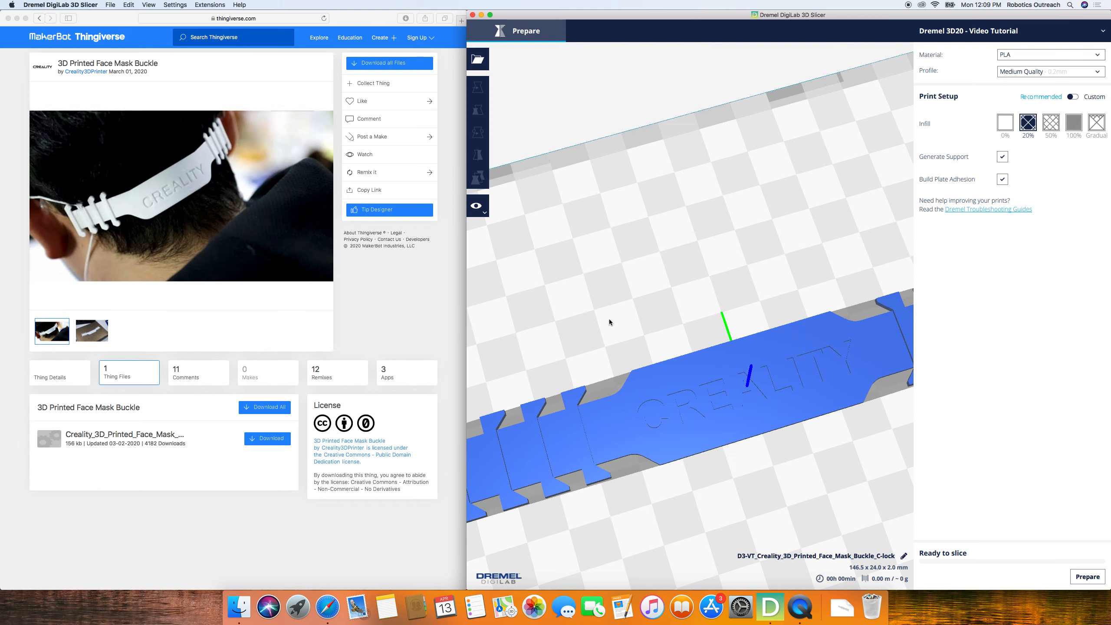
pyautogui.moveTo(555, 345); pyautogui.dragTo(515, 414, button='right')
pyautogui.scroll(-10, 513, 412)
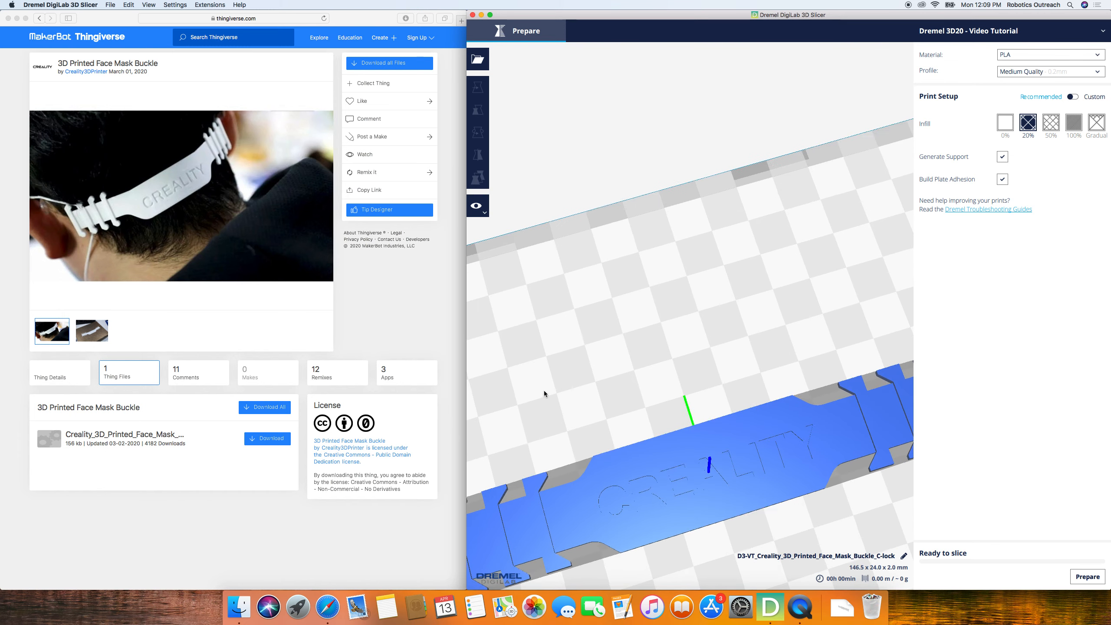
pyautogui.scroll(-3, 617, 340)
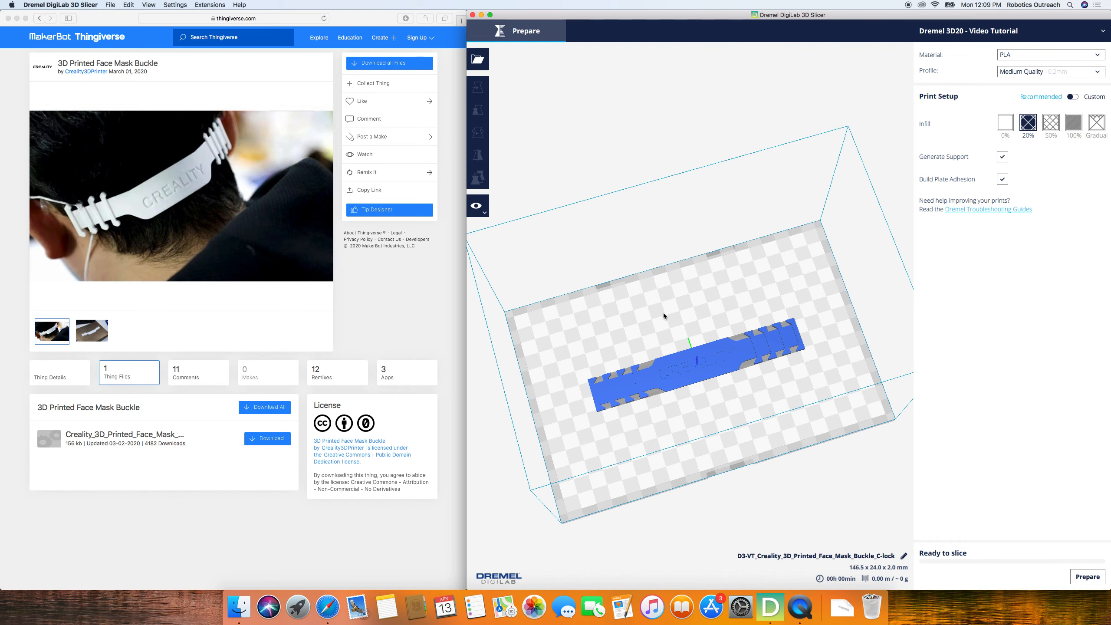
pyautogui.scroll(-3, 664, 312)
pyautogui.scroll(4, 663, 312)
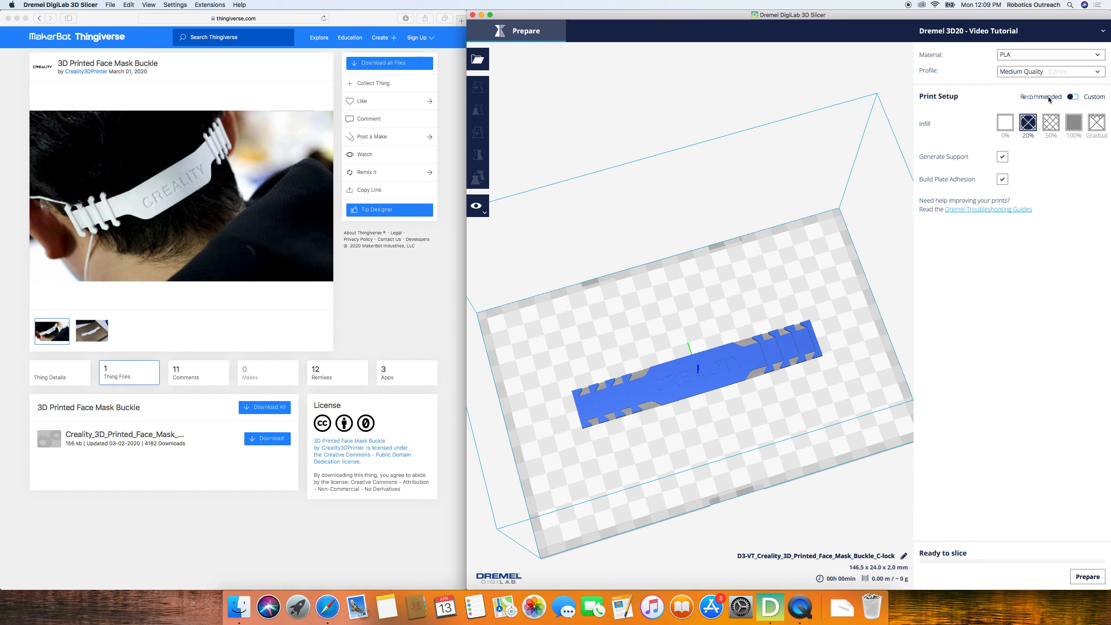
# - Switch the print setup to Custom and look through the Shell, Speed and Support settings, collapsing them again
pyautogui.click(1072, 96)
pyautogui.click(1019, 143)
pyautogui.click(1002, 224)
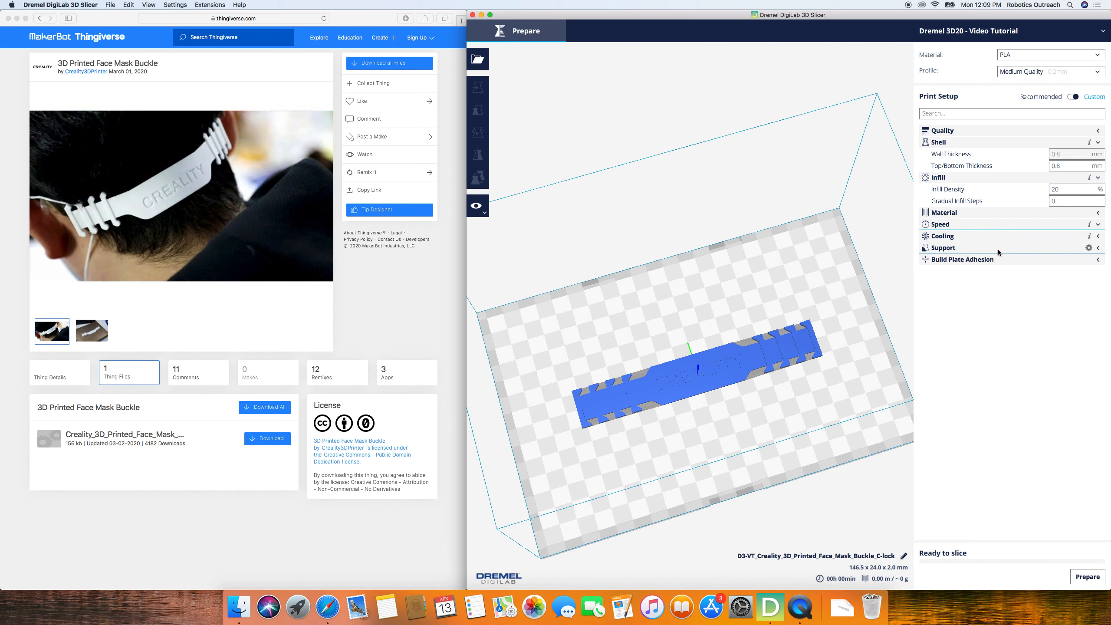
pyautogui.click(991, 297)
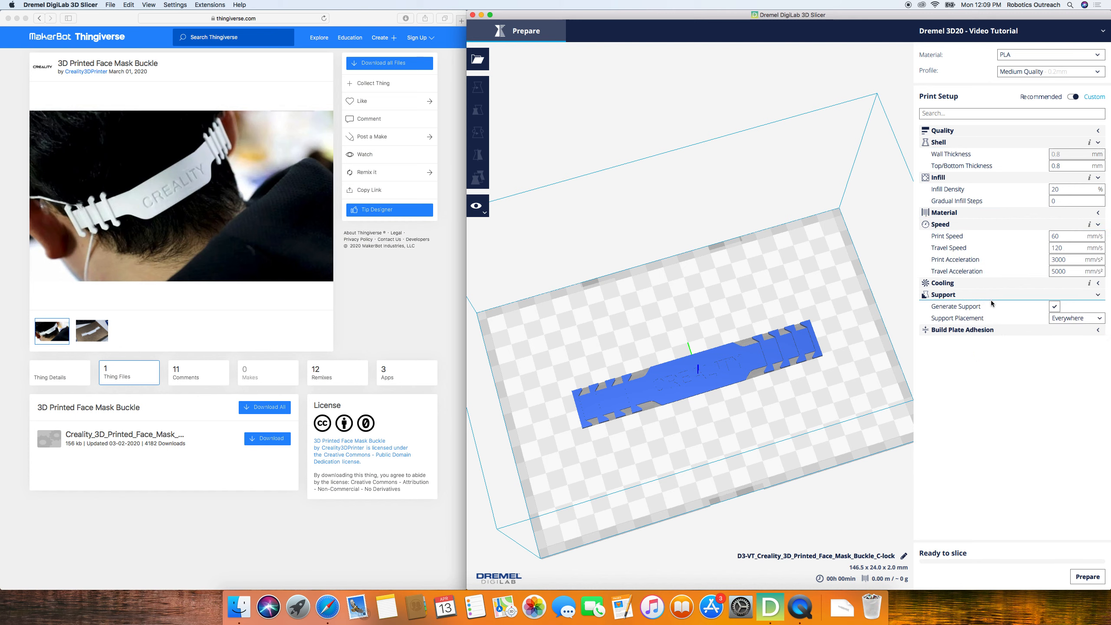
pyautogui.click(992, 294)
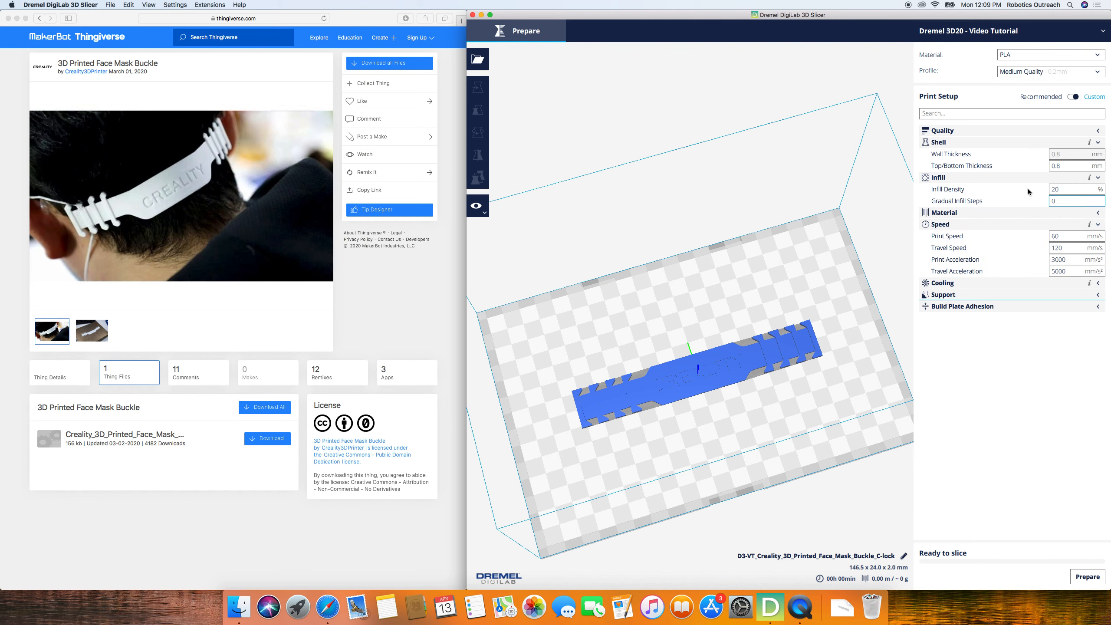
pyautogui.click(1013, 223)
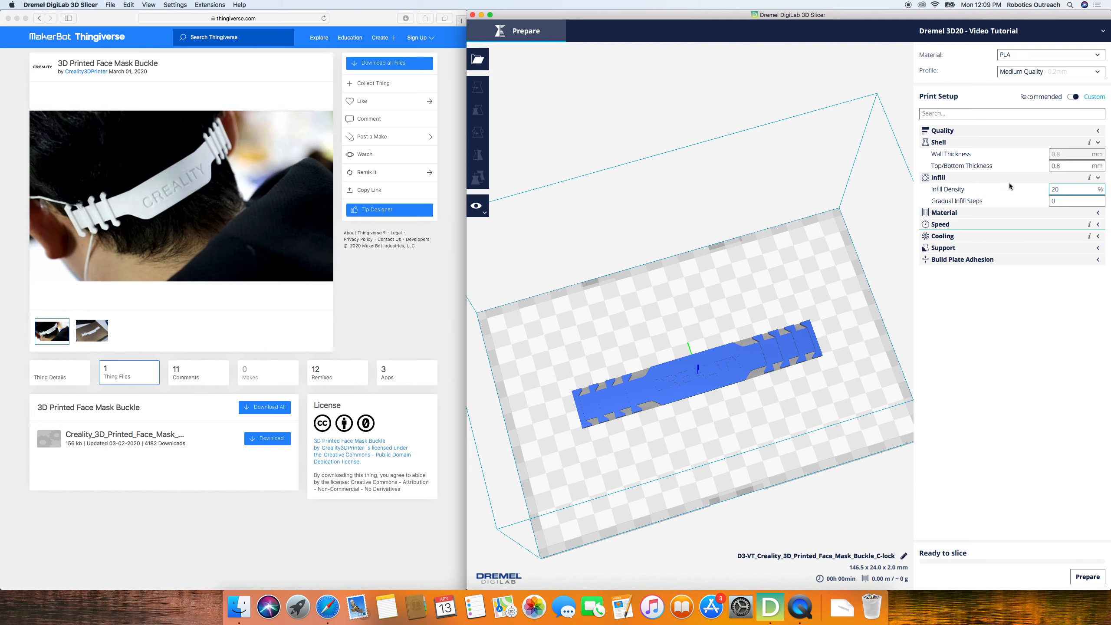
pyautogui.click(1012, 144)
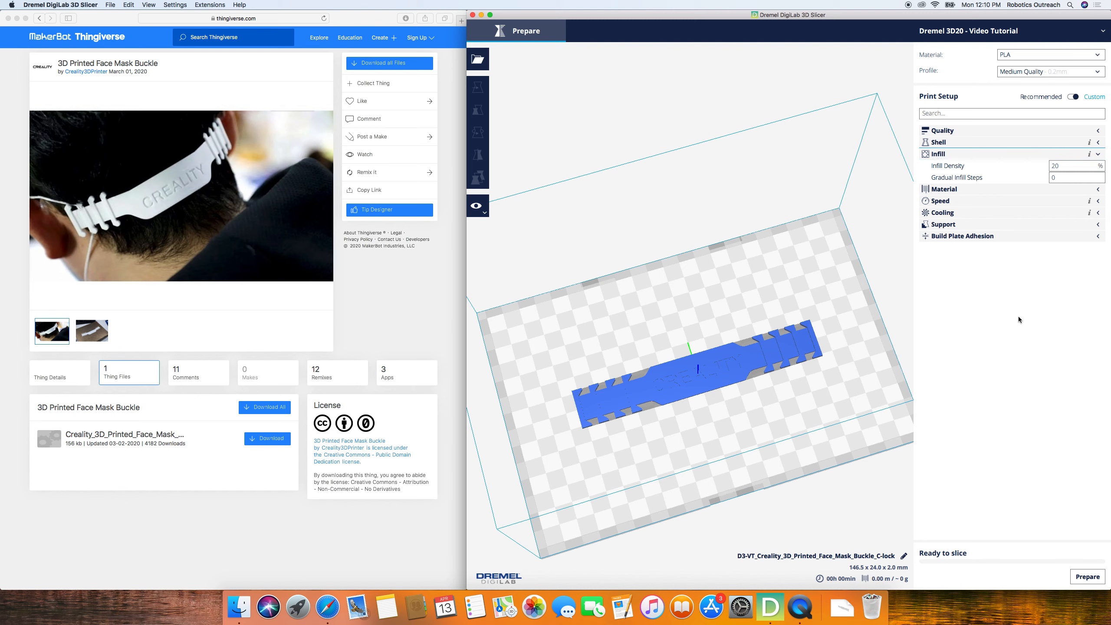
# - Set the infill density to 30% and slice the buckle model
pyautogui.doubleClick(1064, 165)
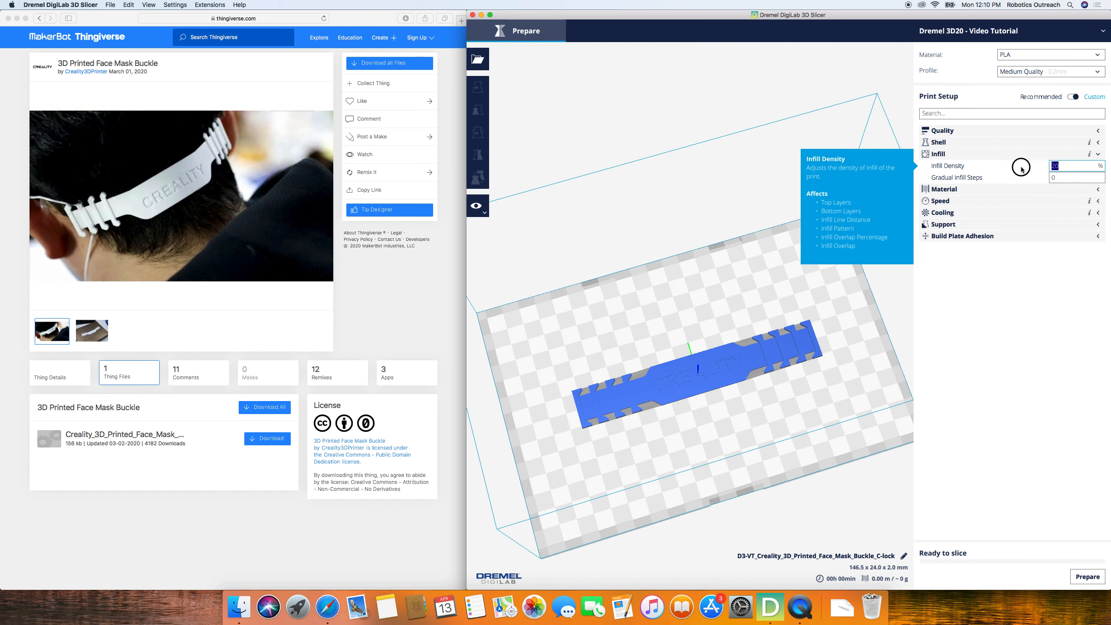
pyautogui.write('30')
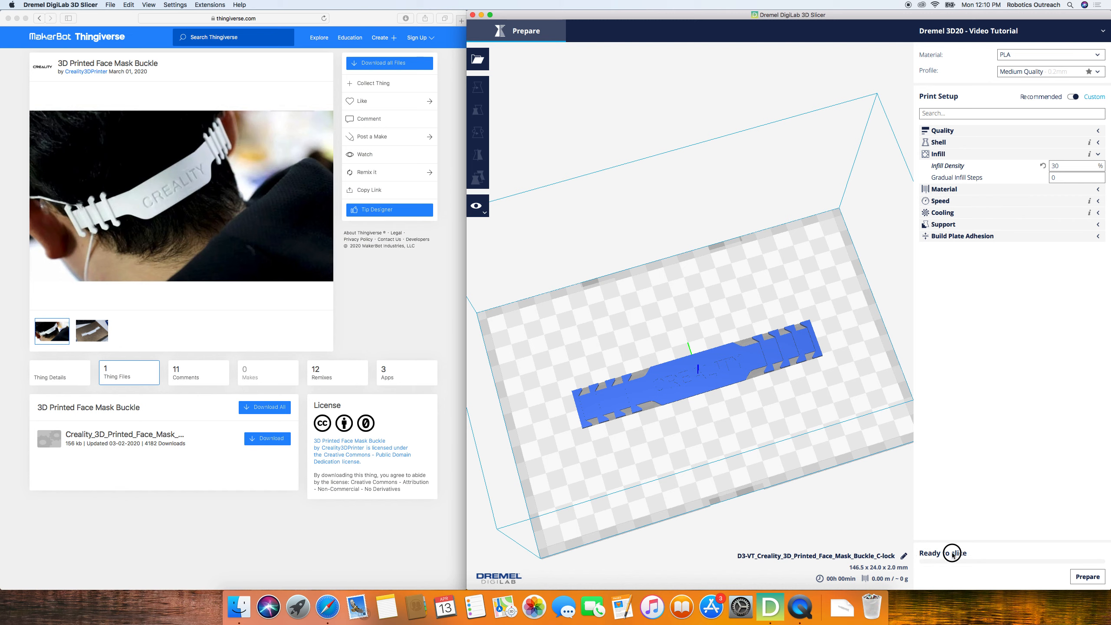
pyautogui.click(1082, 577)
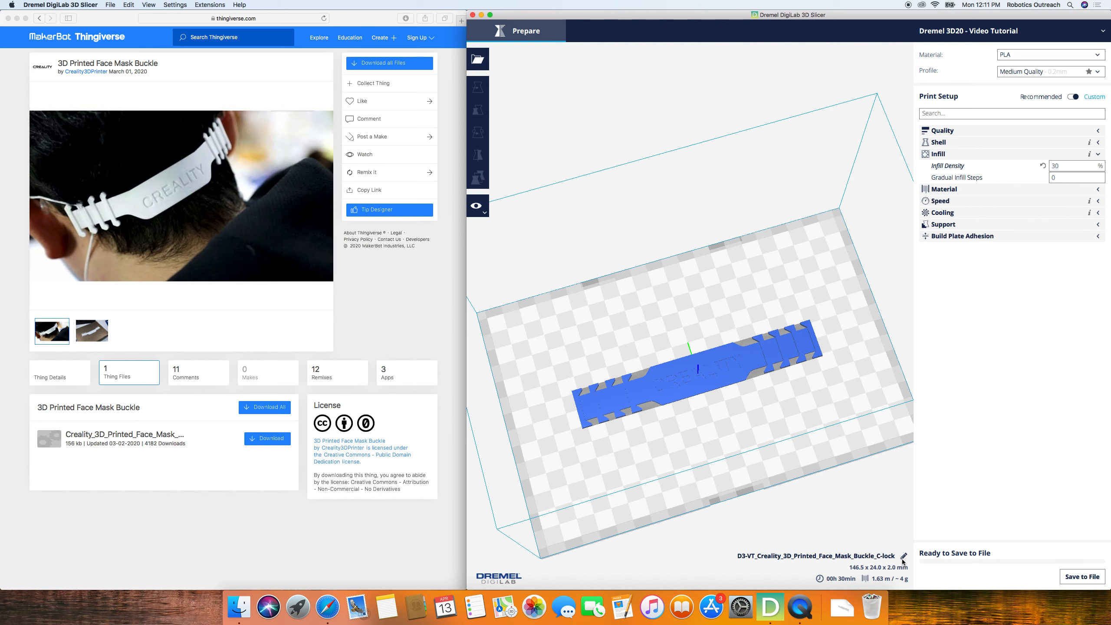
# - Rename the print job to 4_13FaceMaskBuckle
pyautogui.click(902, 559)
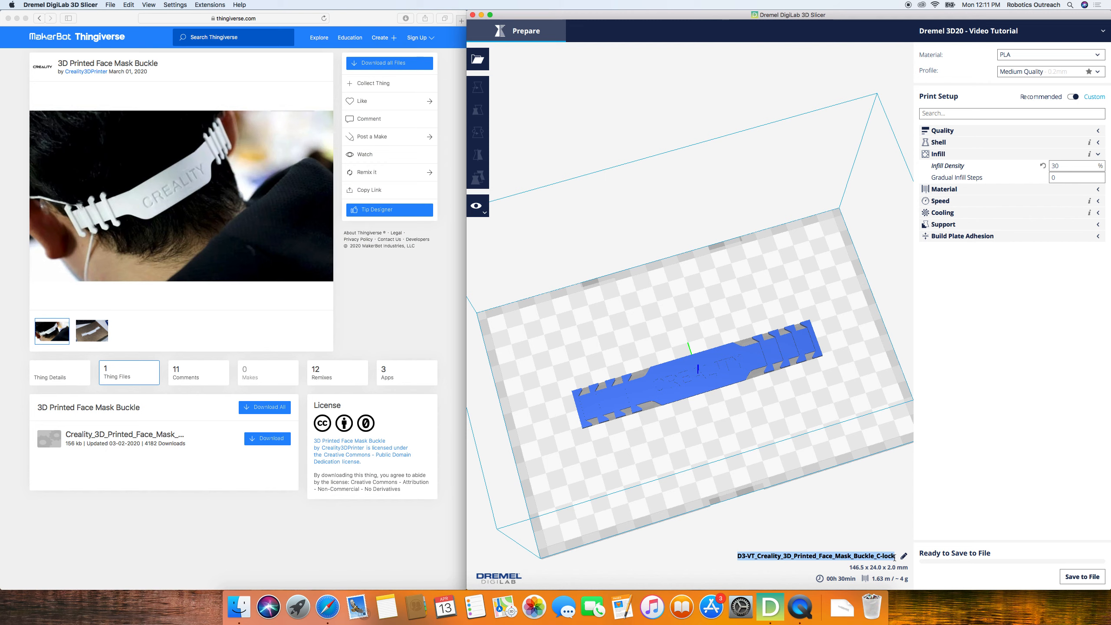
pyautogui.press('BackSpace')
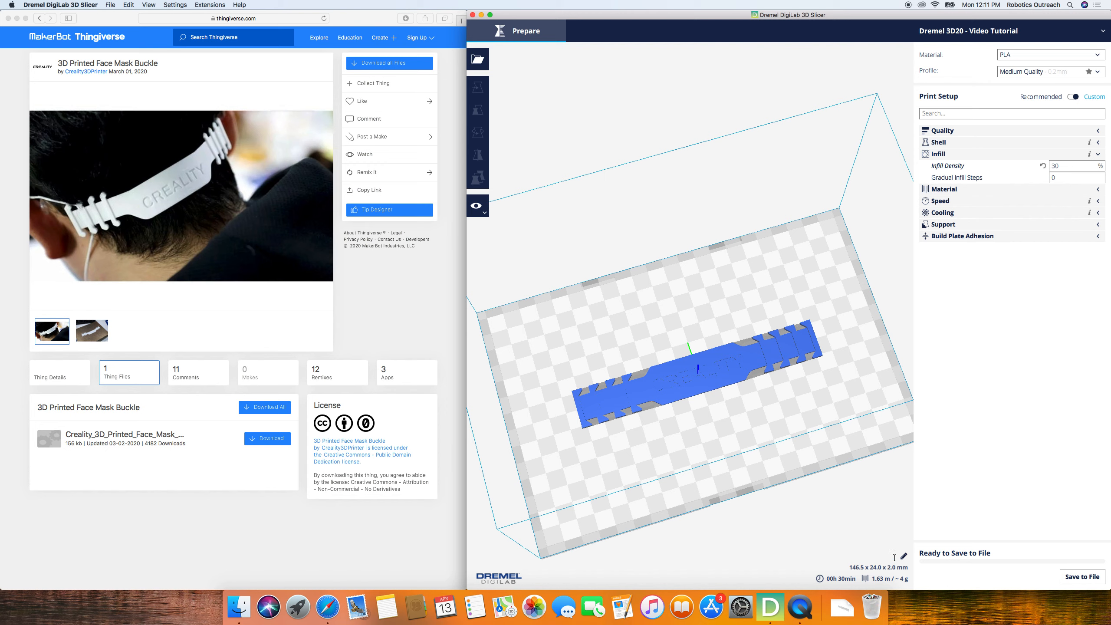
pyautogui.write('4_13')
pyautogui.click(55, 63)
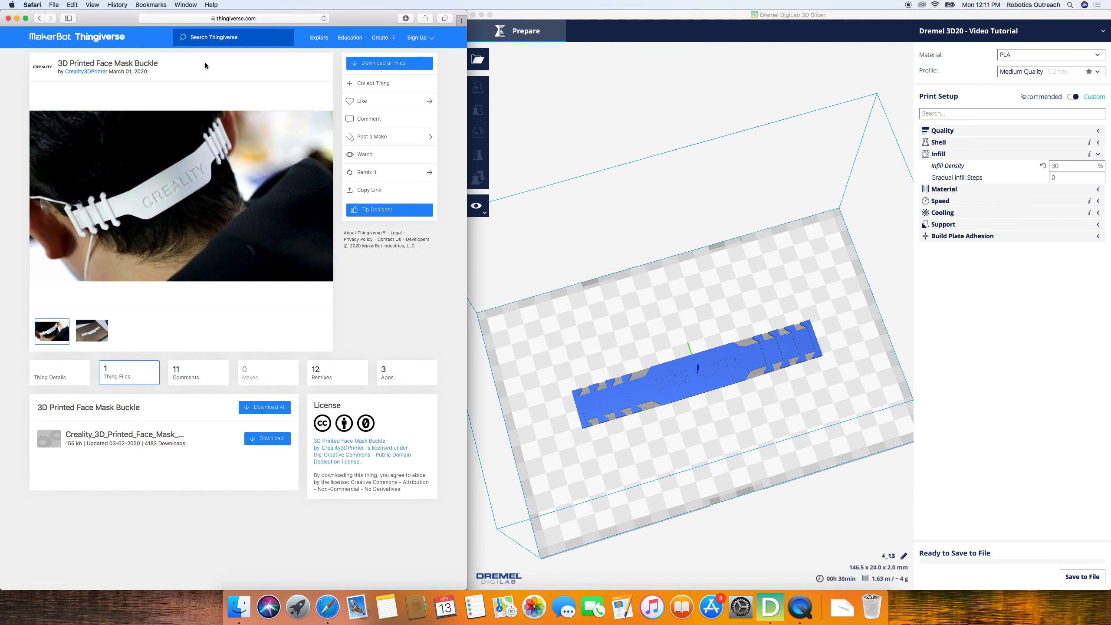
pyautogui.click(897, 559)
pyautogui.click(900, 559)
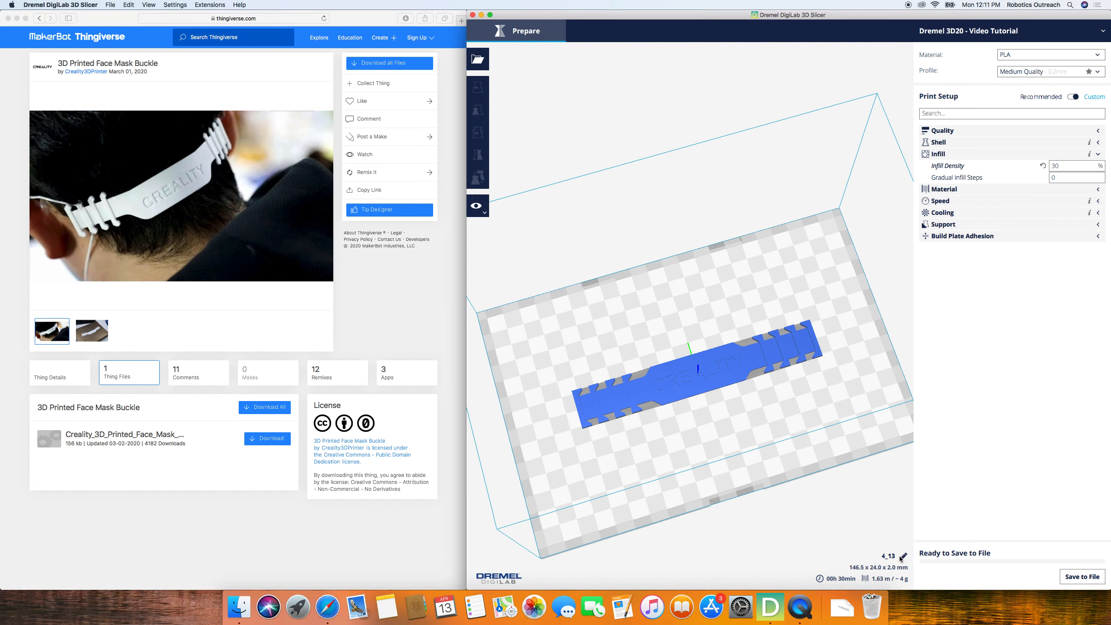
pyautogui.write('FaceMaskBuckle')
pyautogui.click(864, 556)
pyautogui.click(1080, 581)
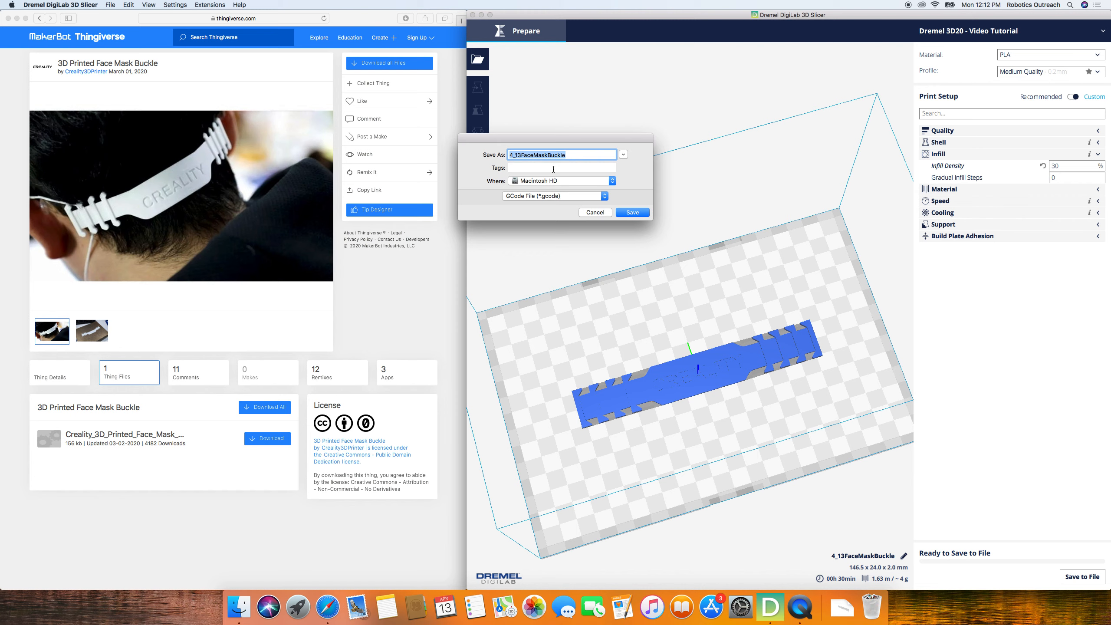
pyautogui.click(547, 183)
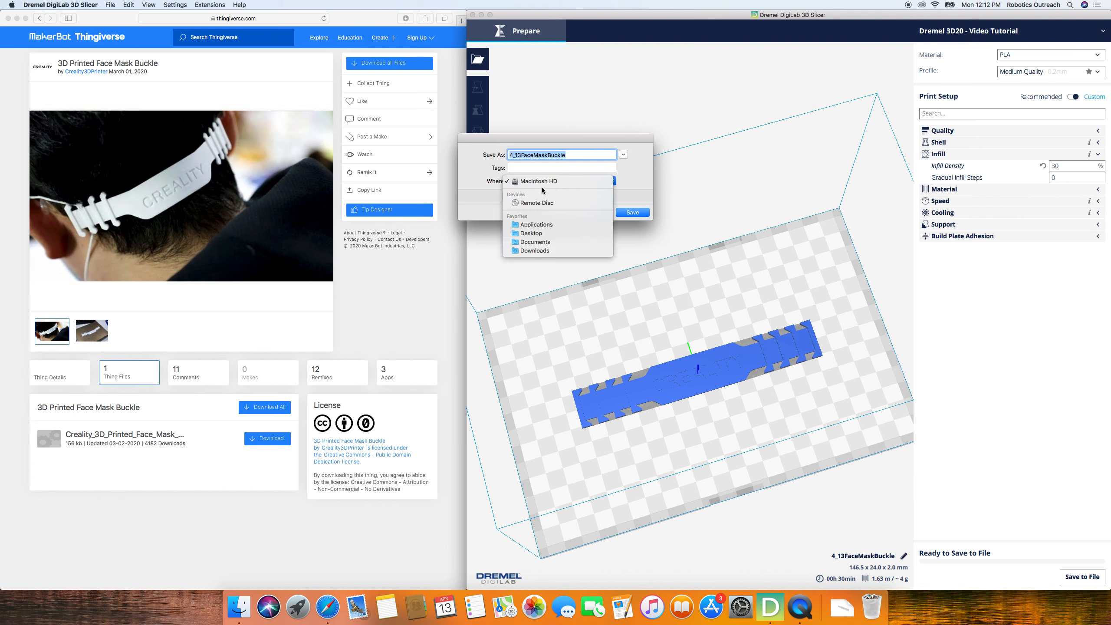
pyautogui.click(533, 233)
pyautogui.click(599, 213)
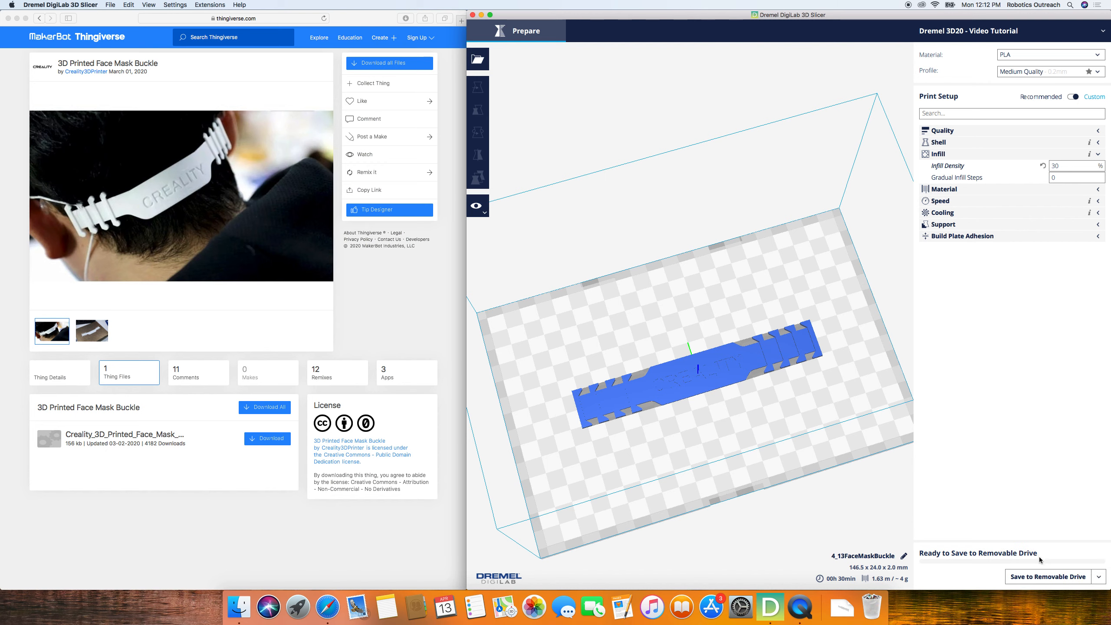
# - Save the sliced print job to the removable drive
pyautogui.click(1062, 580)
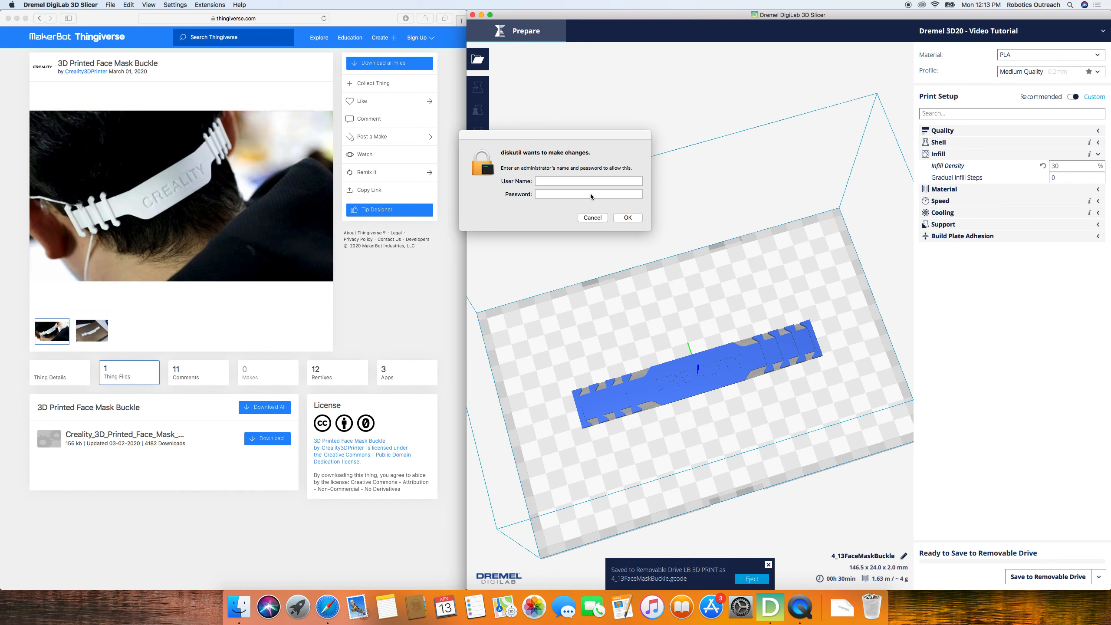
# - Try to authorize ejecting the removable drive by entering the administrator's user name and password
pyautogui.click(581, 181)
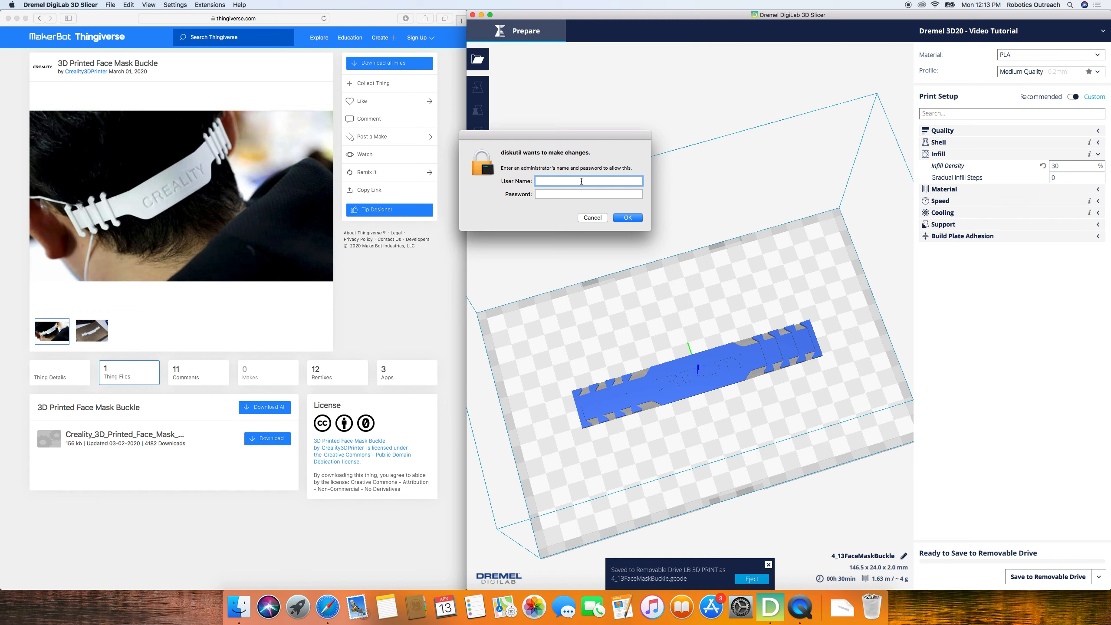
pyautogui.press('Tab')
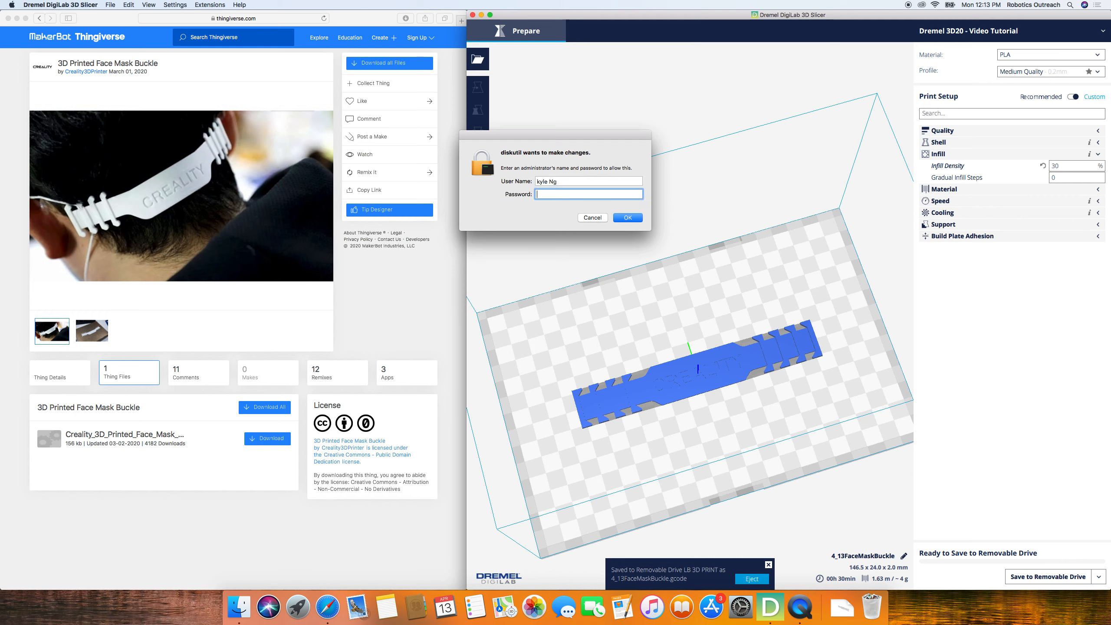
pyautogui.write('••••••••••')
pyautogui.press('Return')
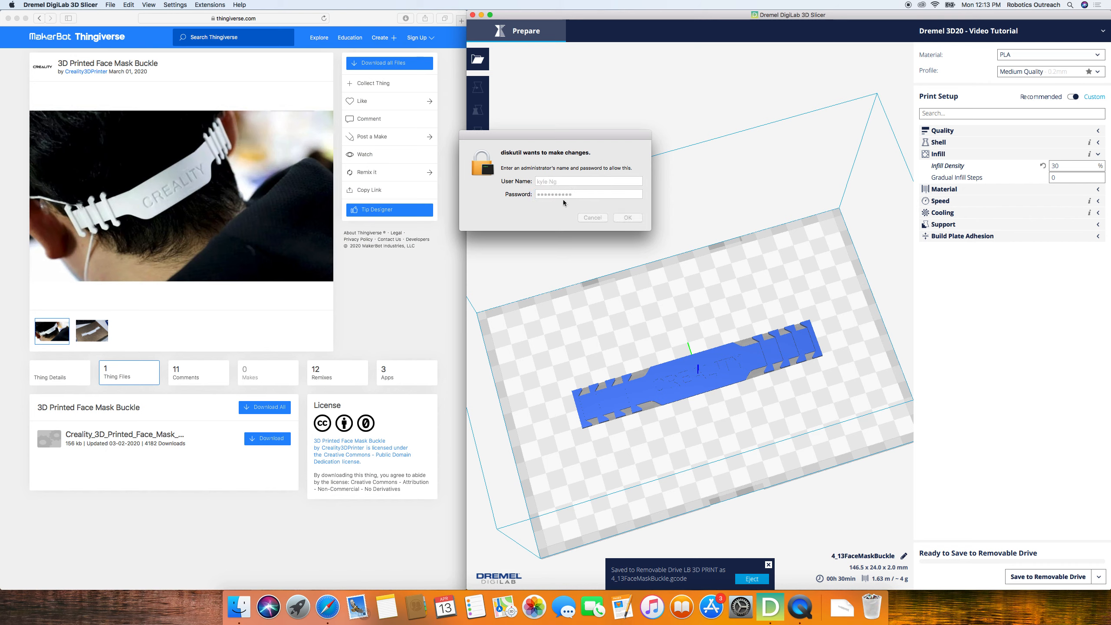
# - Retry the drive authorization with a capitalized administrator user name without a space, and dismiss the request
pyautogui.click(540, 182)
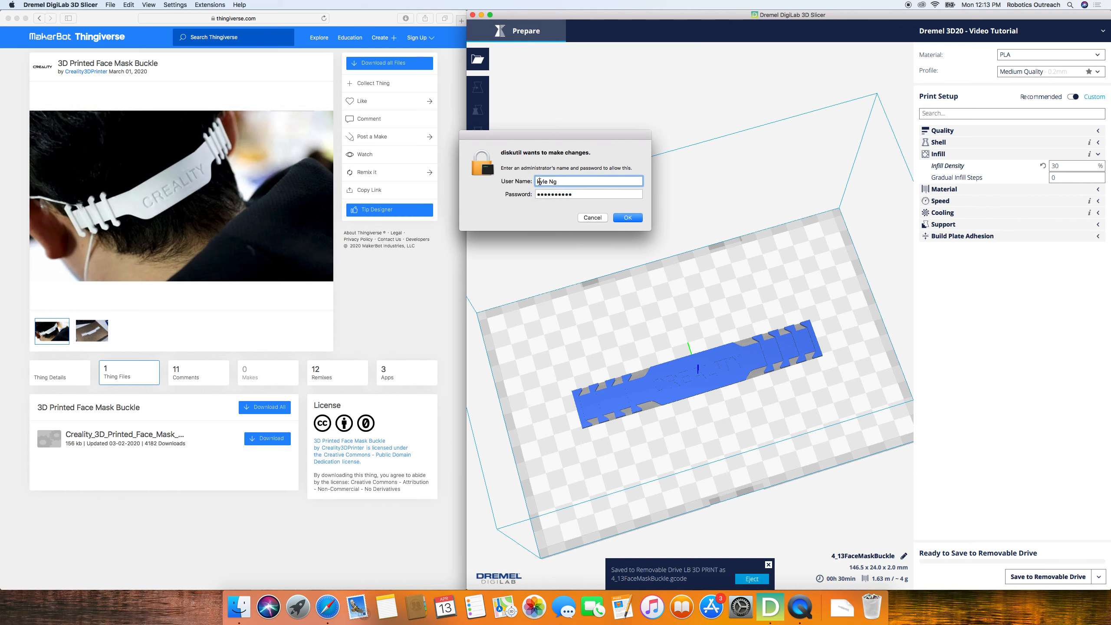
pyautogui.press('BackSpace')
pyautogui.write('K')
pyautogui.press('Return')
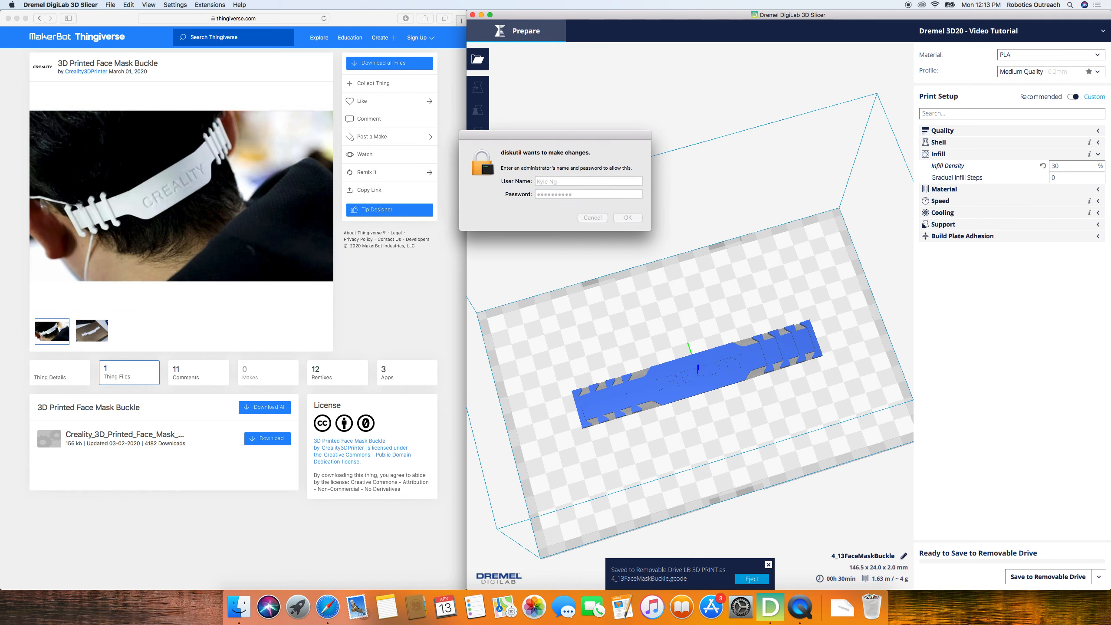
pyautogui.click(544, 182)
pyautogui.press('BackSpace')
pyautogui.press('Return')
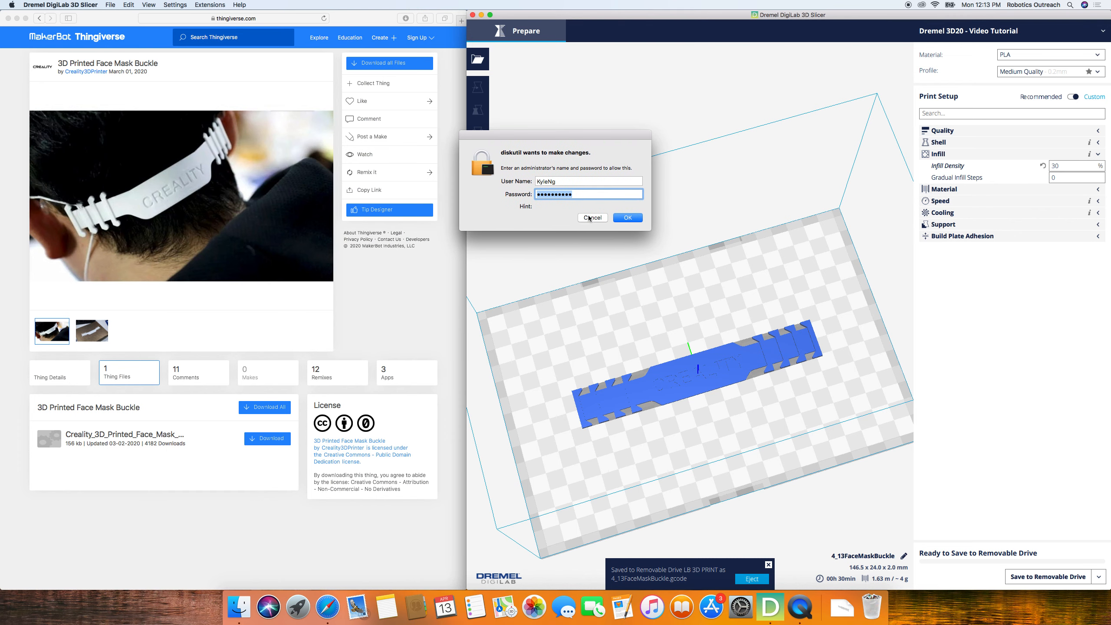
pyautogui.click(590, 218)
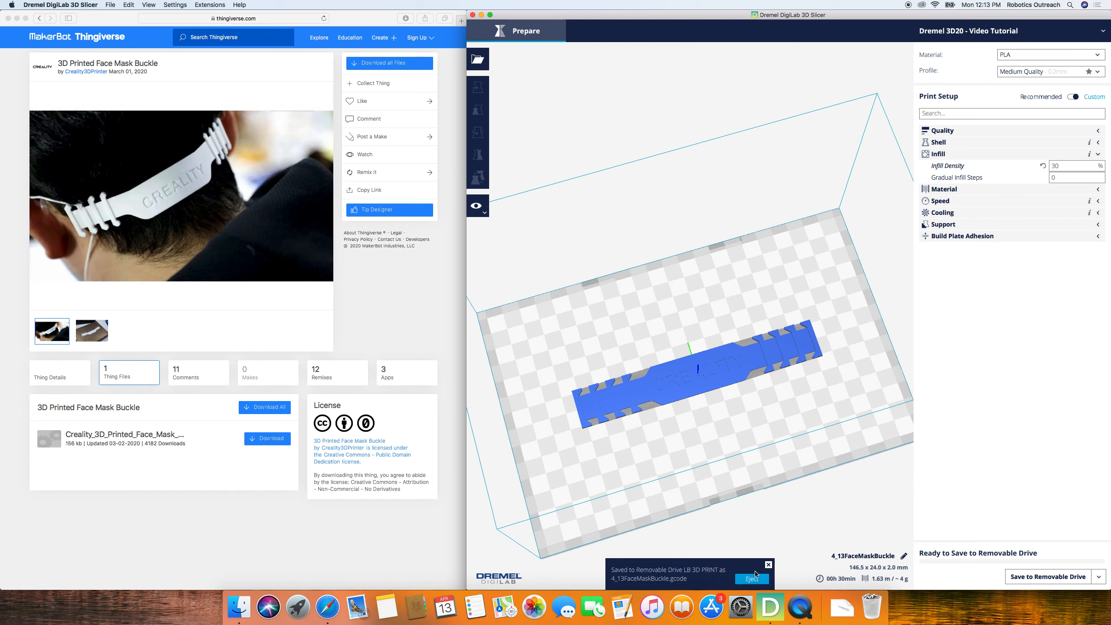